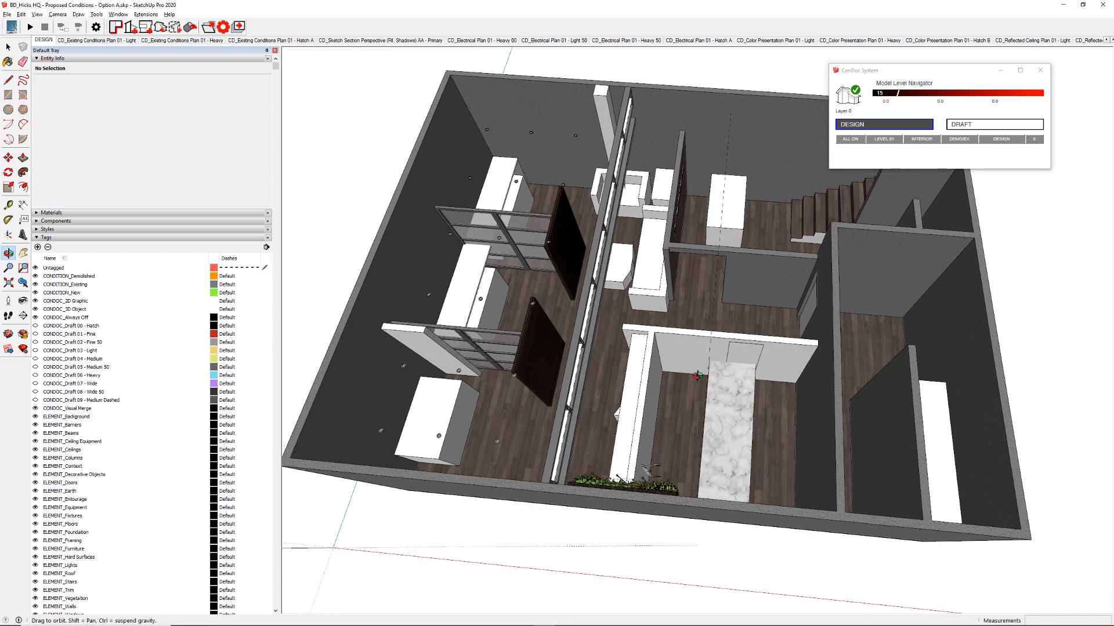
Cycle the model's condition filter past the existing-and-demolished and existing-only states to display just the existing and new elements.
key("space")
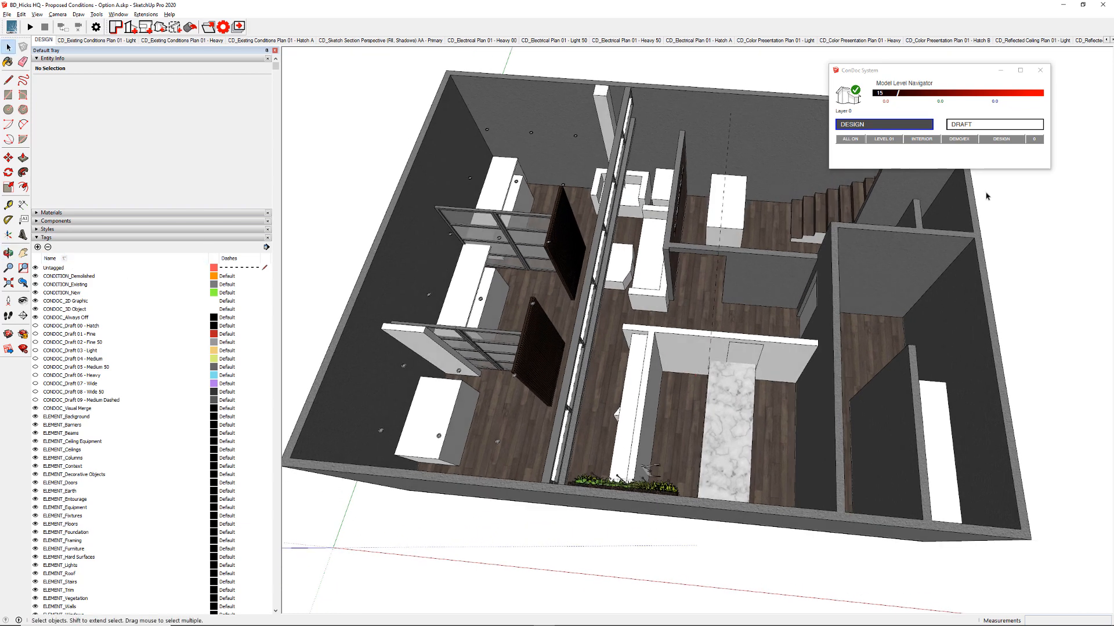
left_click(958, 140)
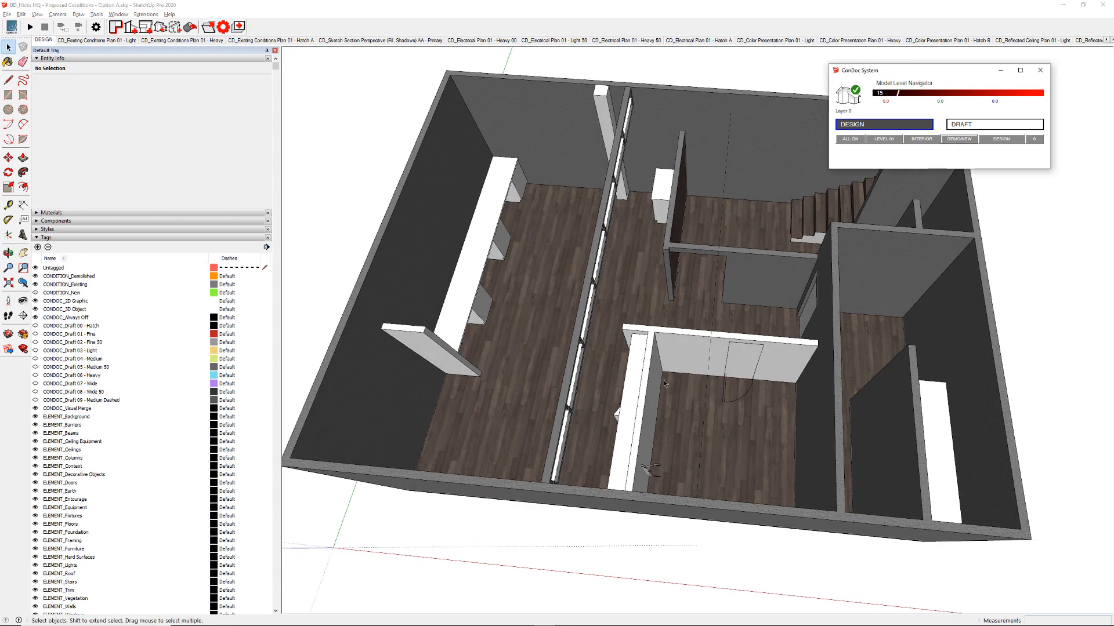
left_click(966, 145)
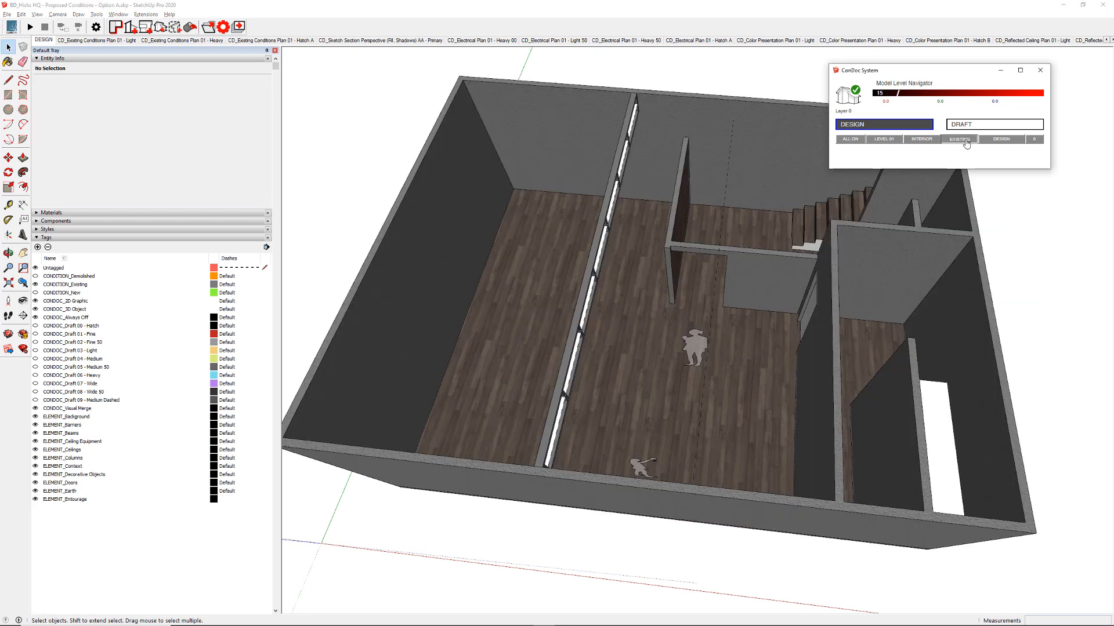
left_click(966, 144)
left_click(965, 144)
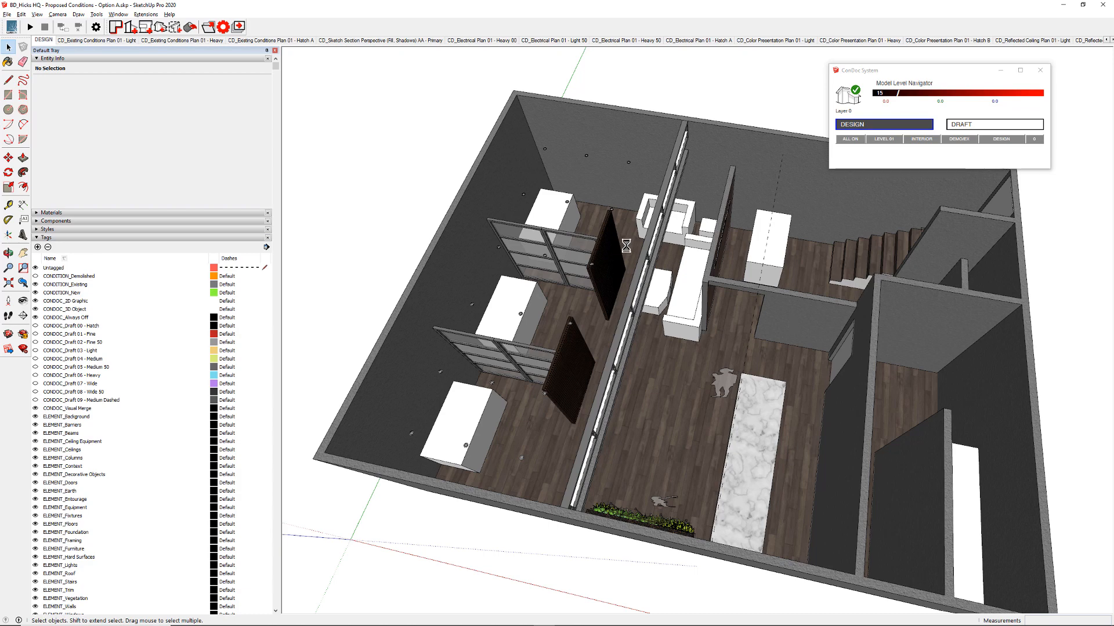
Inspect the proposed lobby and offices in the model and check the client comment about securing the glass panels.
middle_click_drag(626, 247, 505, 363)
scroll(760, 406, "up", 2)
middle_click_drag(760, 406, 713, 336, "shift")
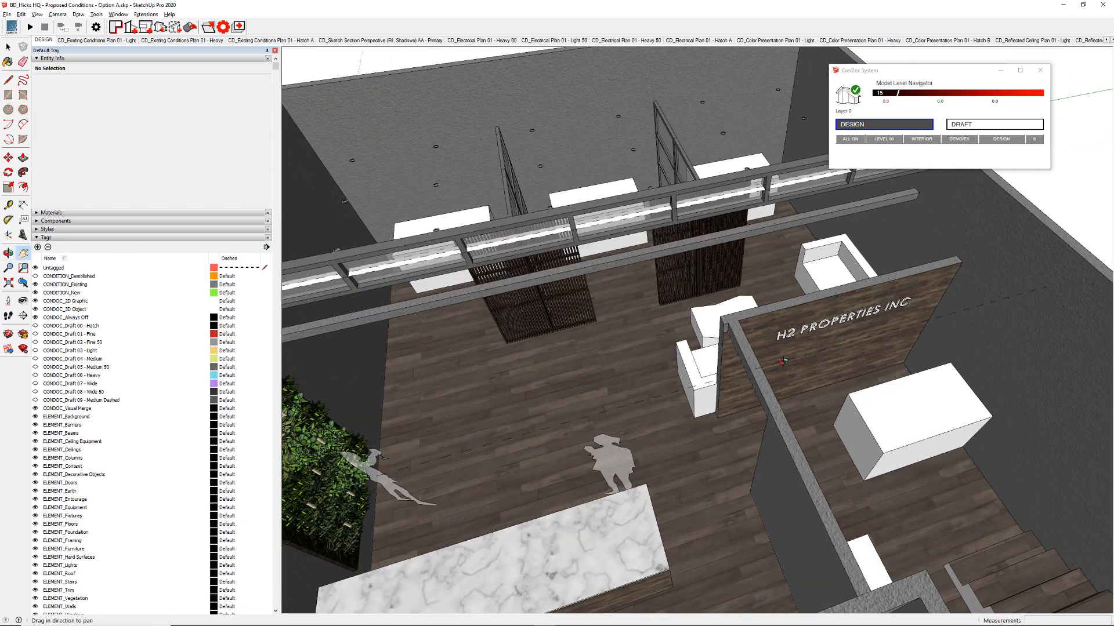
middle_click_drag(783, 362, 729, 370)
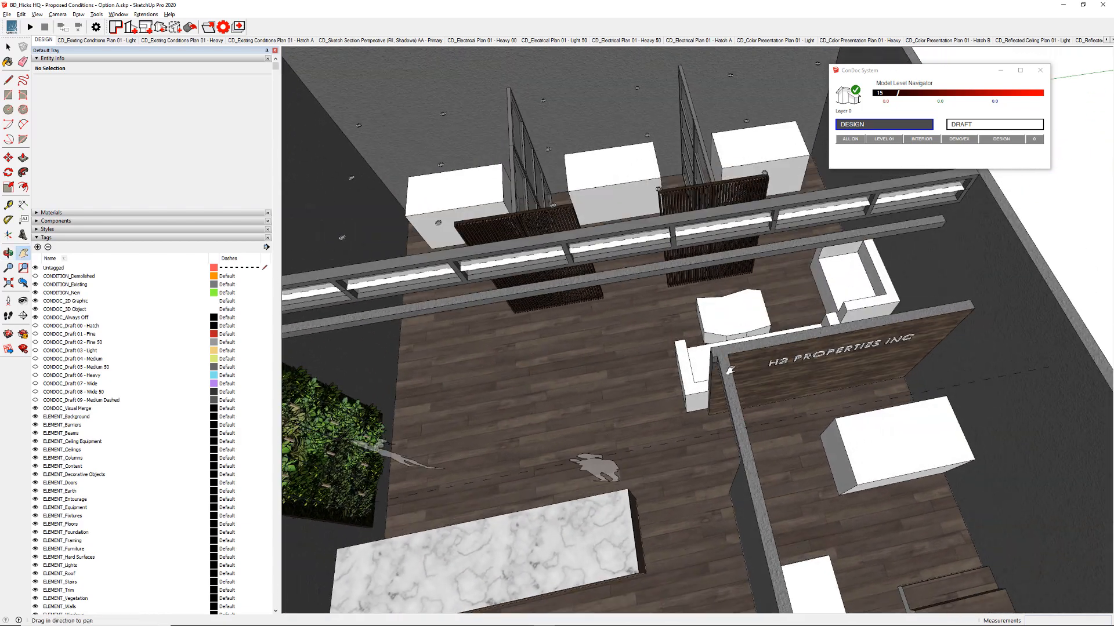
scroll(729, 370, "down", 3)
key("alt+Tab")
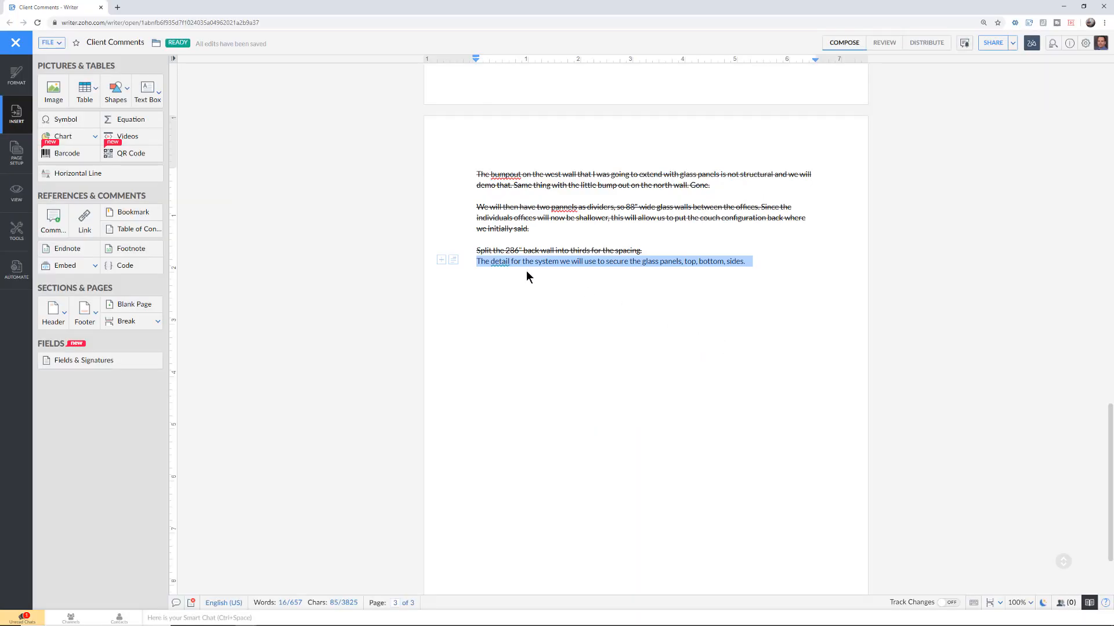
key("alt+Tab")
Examine the office area's desks, glass dividers, slatted screens and seating from several overhead angles.
mouse_move(681, 326)
middle_mouse_down()
mouse_move(585, 350)
mouse_move(592, 415)
mouse_move(800, 341)
mouse_move(659, 355)
mouse_move(819, 359)
mouse_move(638, 377)
mouse_move(443, 426)
mouse_move(743, 424)
mouse_move(702, 377)
mouse_move(657, 277)
middle_mouse_up()
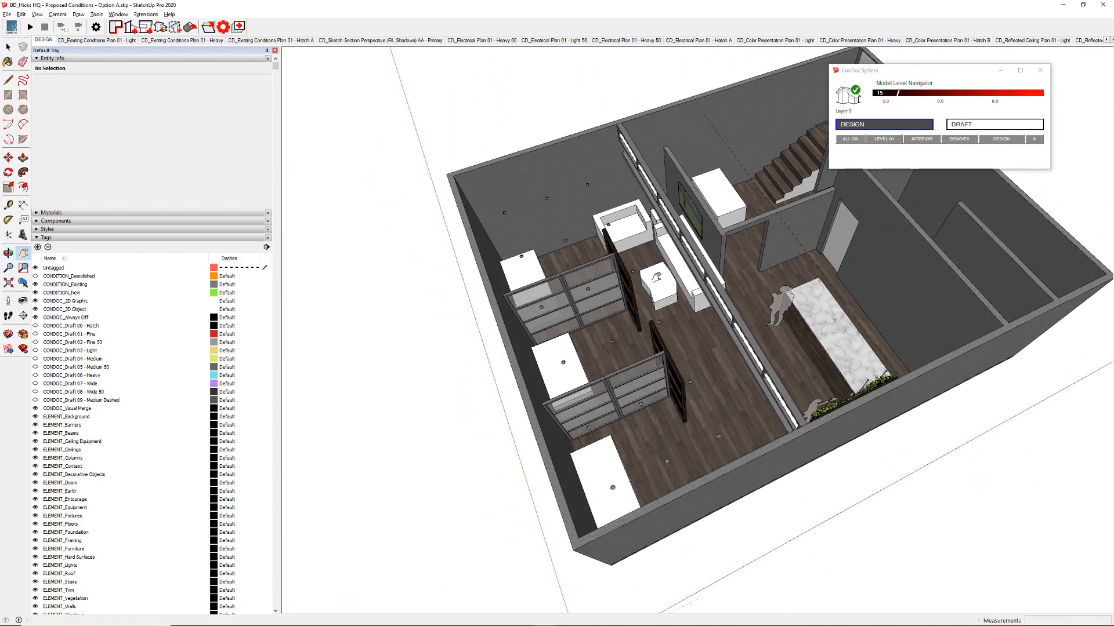
middle_click_drag(583, 363, 667, 255)
scroll(668, 253, "up", 5)
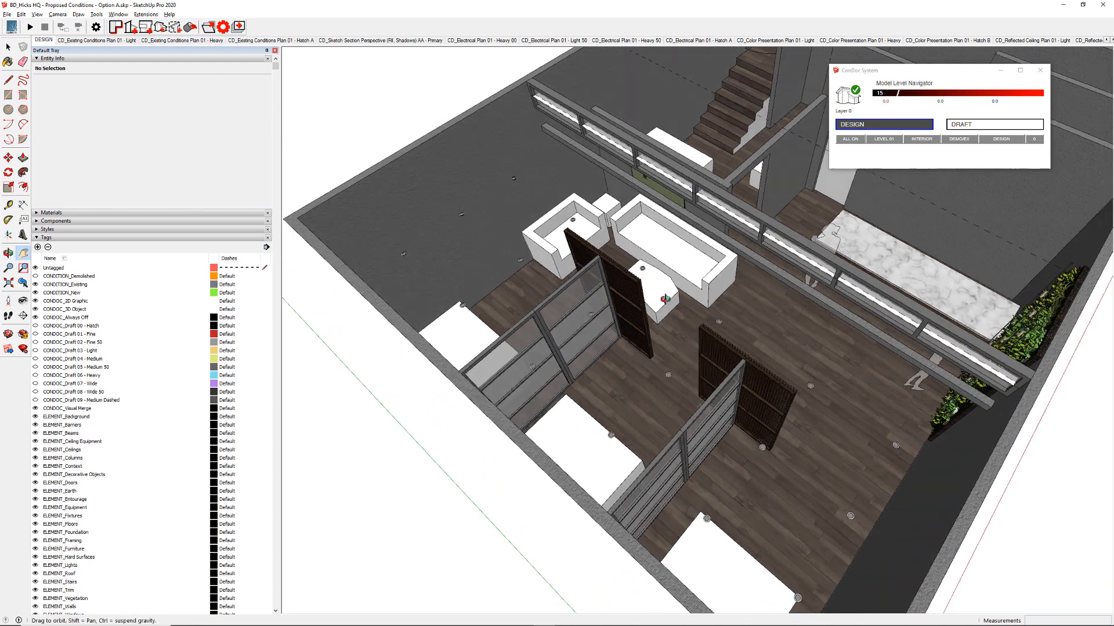
mouse_move(553, 235)
middle_mouse_down()
mouse_move(597, 377)
mouse_move(639, 398)
mouse_move(708, 393)
mouse_move(743, 419)
mouse_move(737, 349)
middle_mouse_up()
left_click_drag(802, 463, 656, 423)
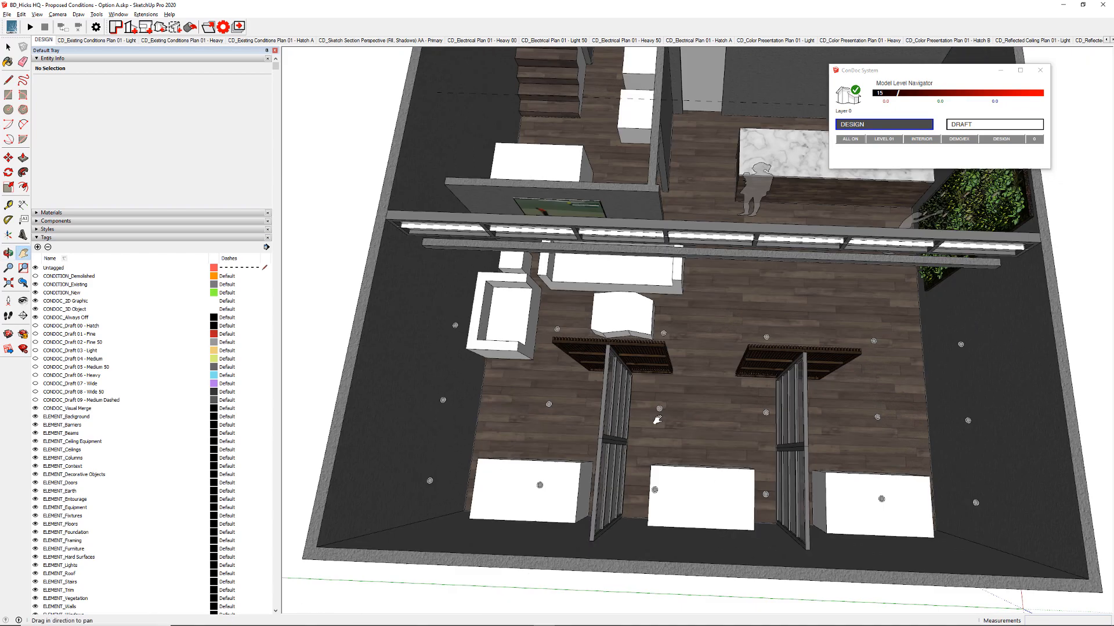
scroll(656, 423, "down", 2)
middle_click_drag(654, 467, 458, 418)
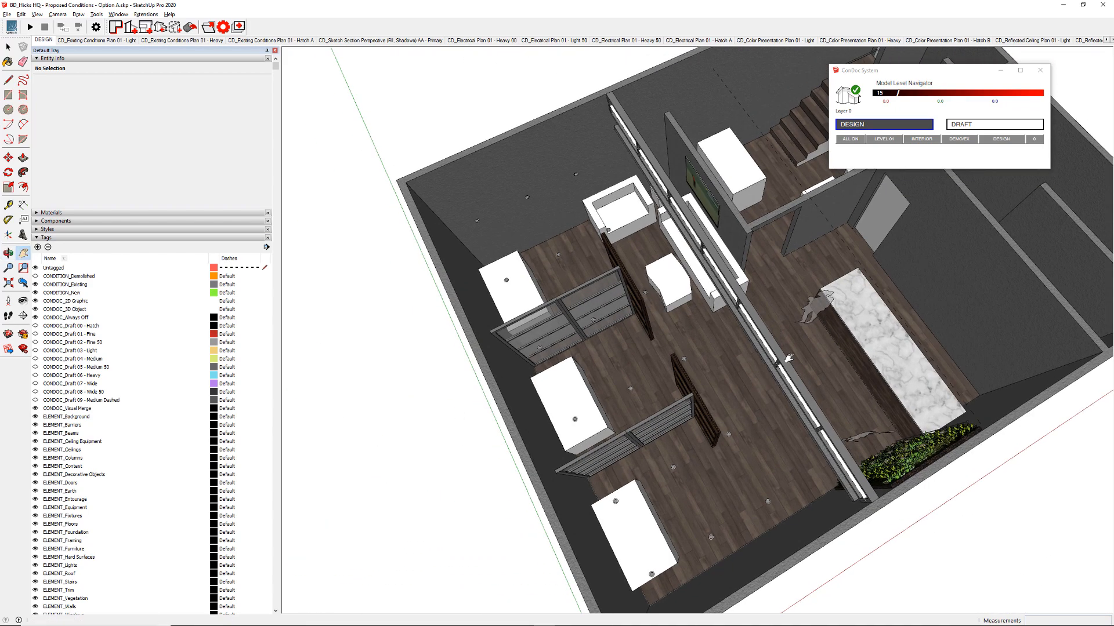
Switch to LayOut and open the Hicks HQ Existing Conditions and Proposed Conditions layout files from the HICKS HQ project folder.
key("alt+Tab")
key("alt+Tab")
key("alt+Tab")
key("alt+Tab")
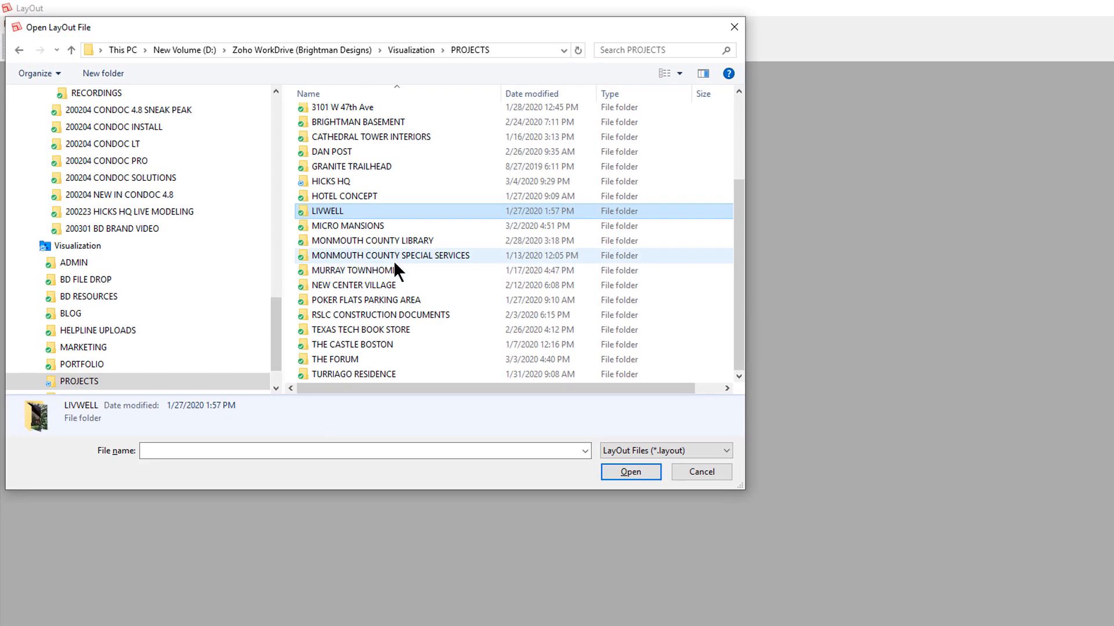
double_click(360, 183)
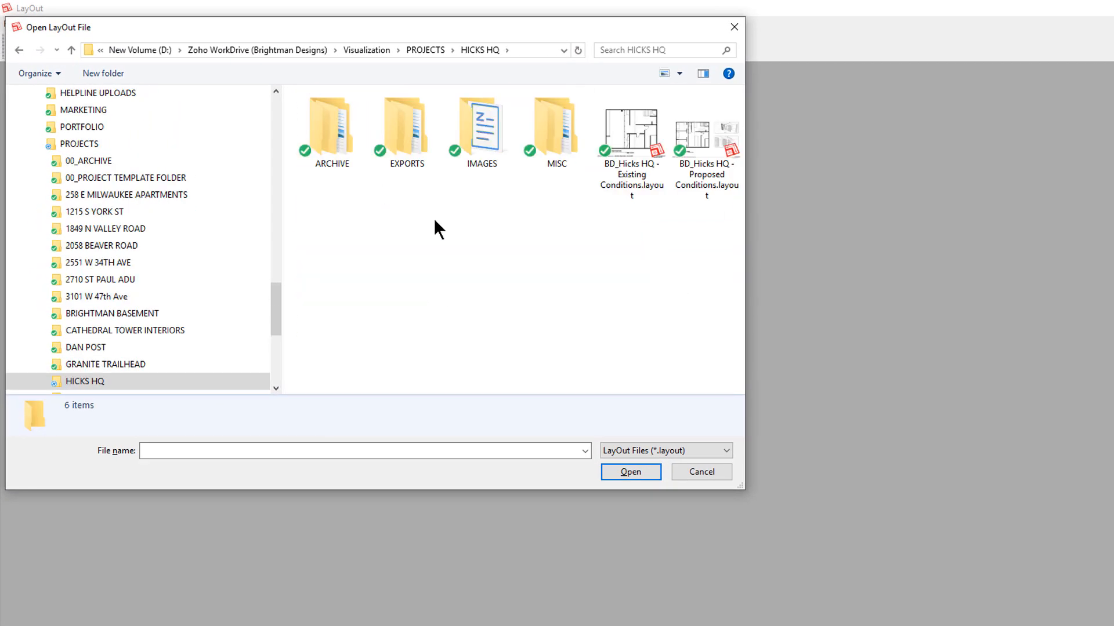
left_click(634, 168)
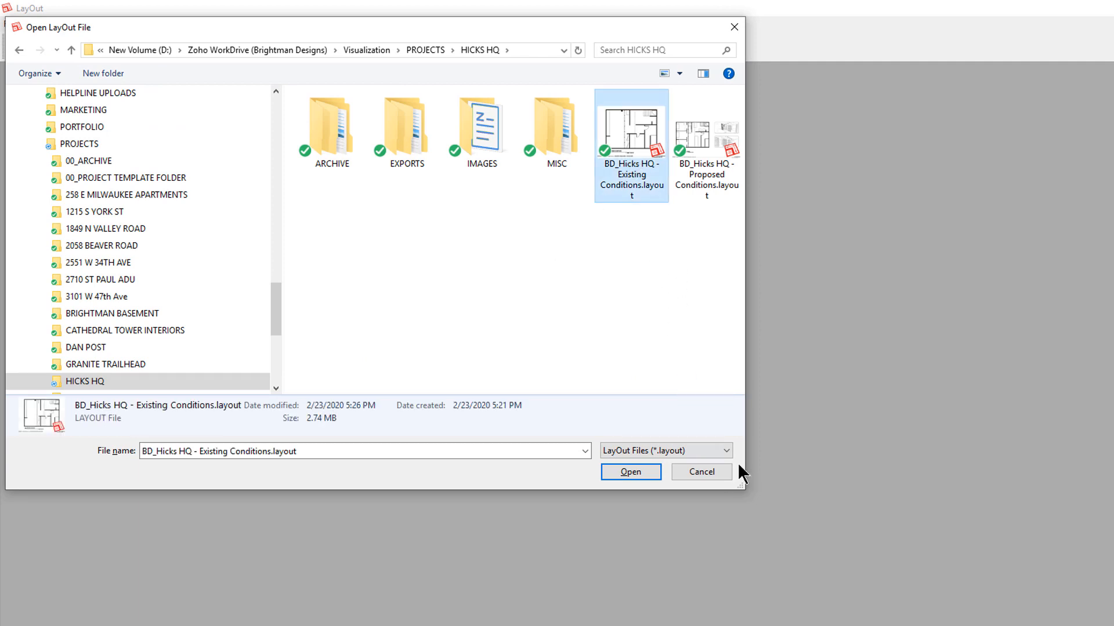
left_click_drag(743, 487, 1113, 625)
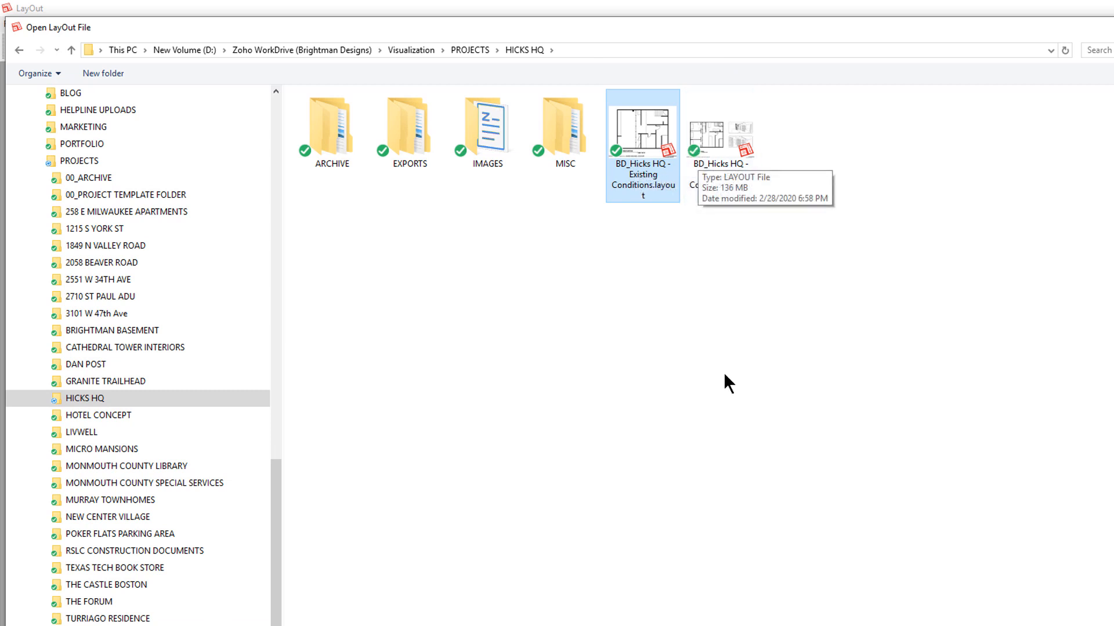
double_click(645, 152)
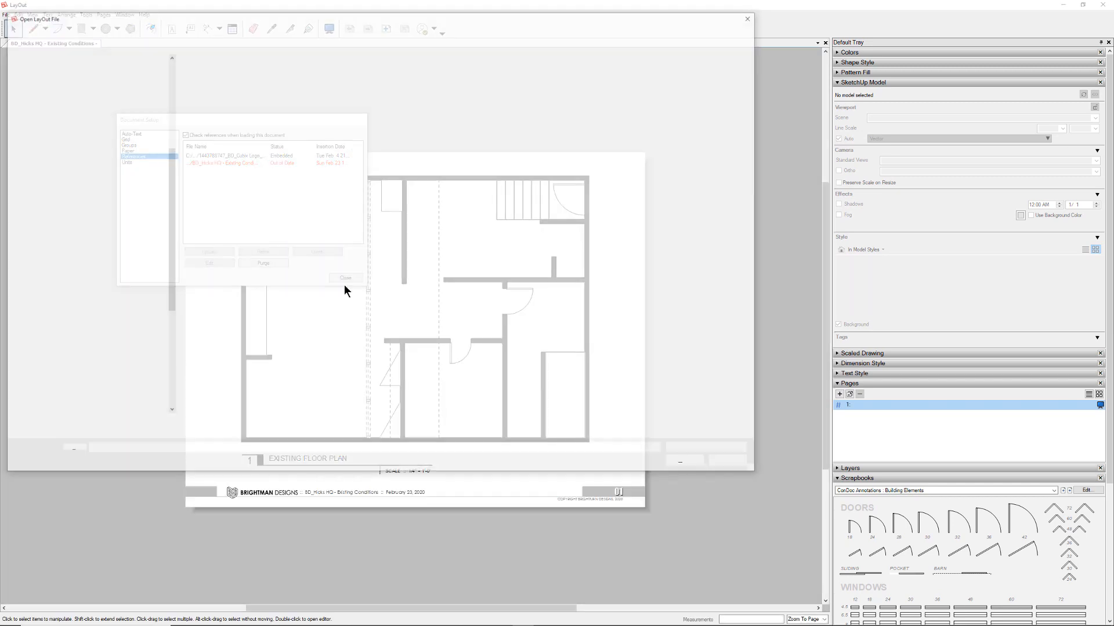
left_click(458, 74)
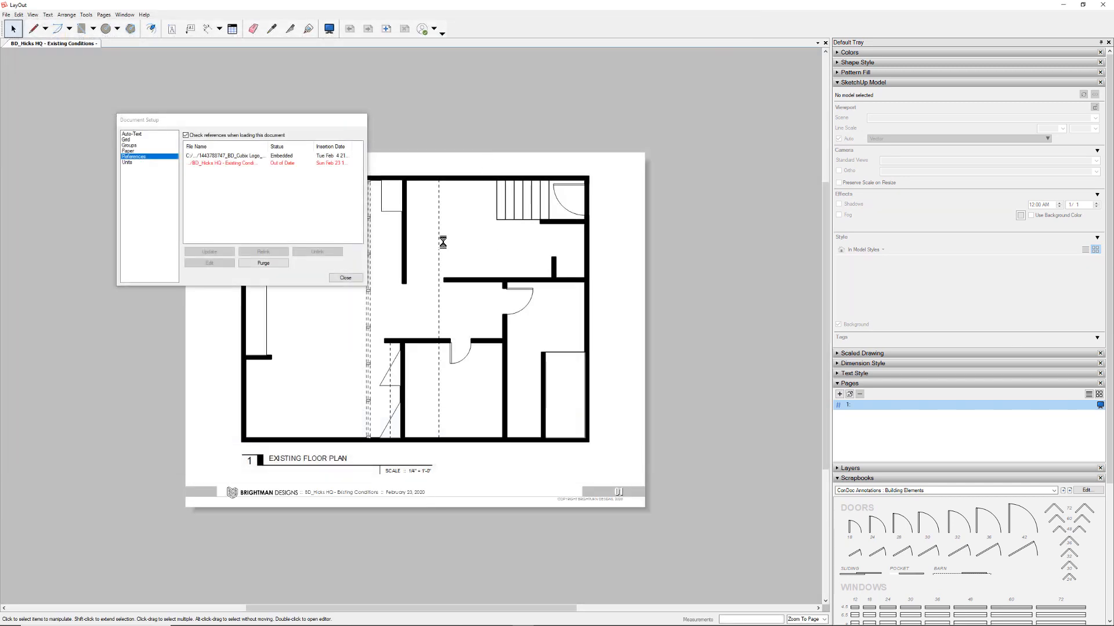
left_click(346, 279)
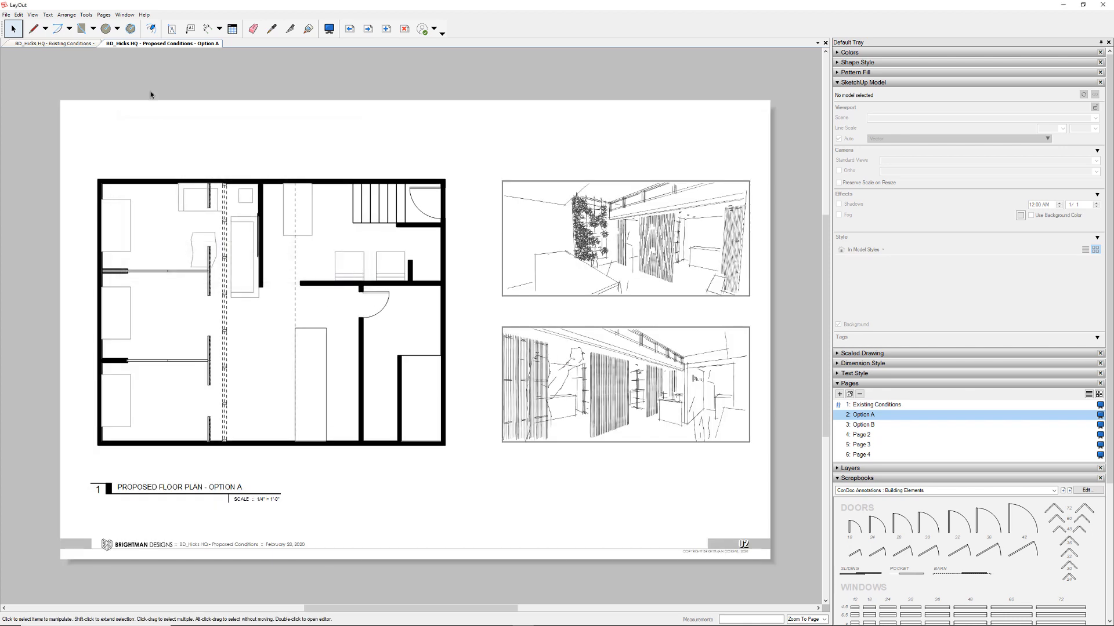
Bring up the proposed document's references in Document Setup and move the dialog clear of the floor plan.
left_click(7, 14)
left_click(46, 173)
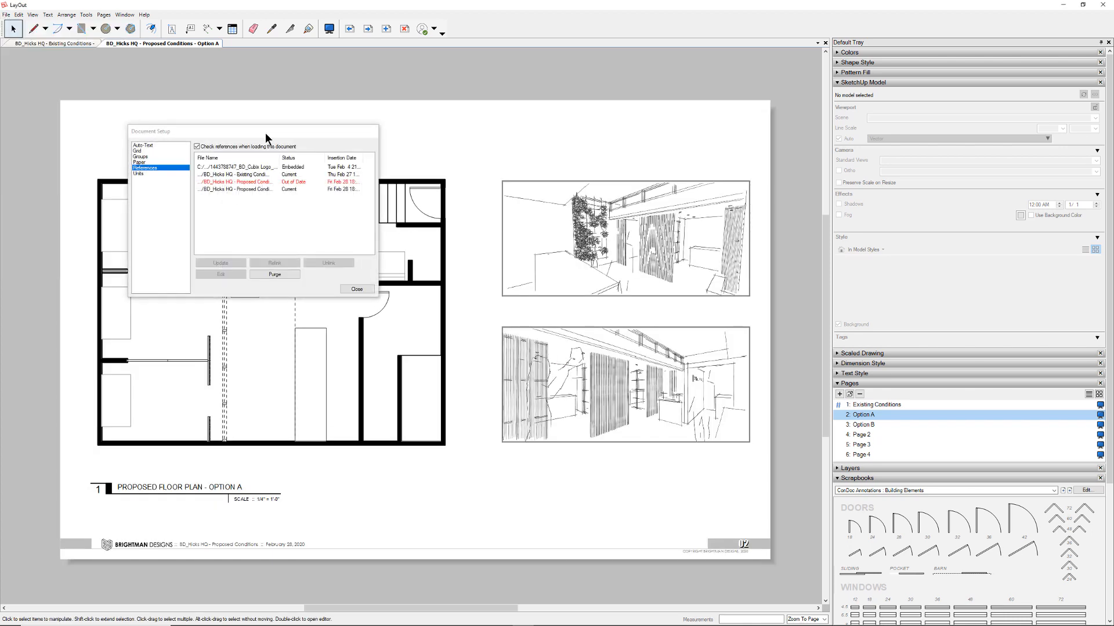
left_click_drag(267, 138, 693, 71)
Switch to File Explorer and go from the DISCOVERY VILLAGE folder to the HICKS HQ folder inside PROJECTS.
key("alt+Tab")
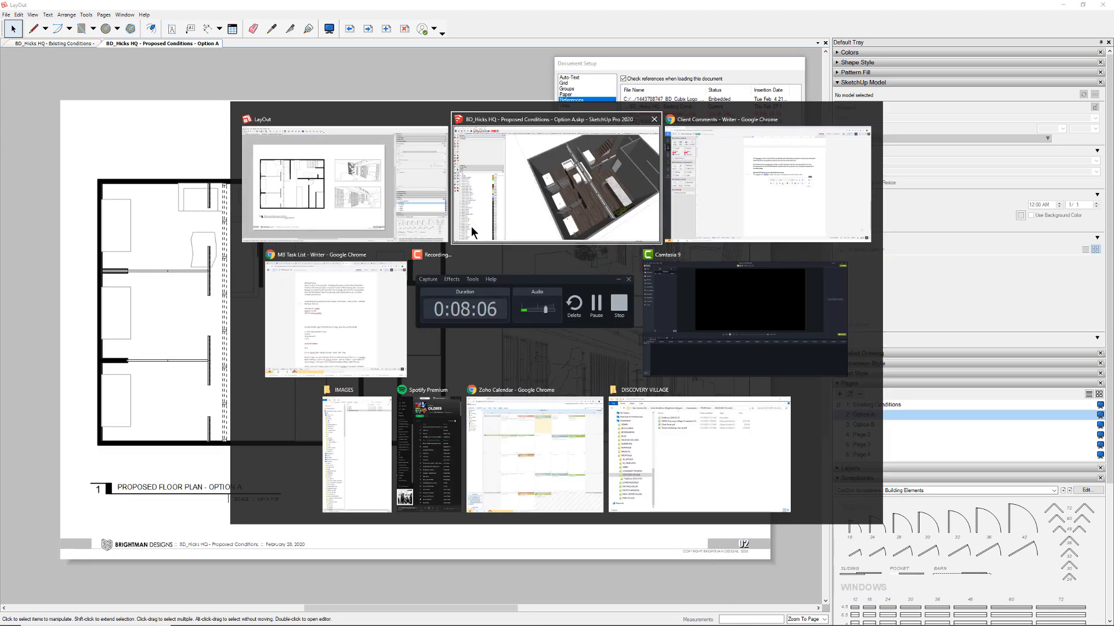
key("alt+Tab")
key("alt+Tab")
key("alt+Tab")
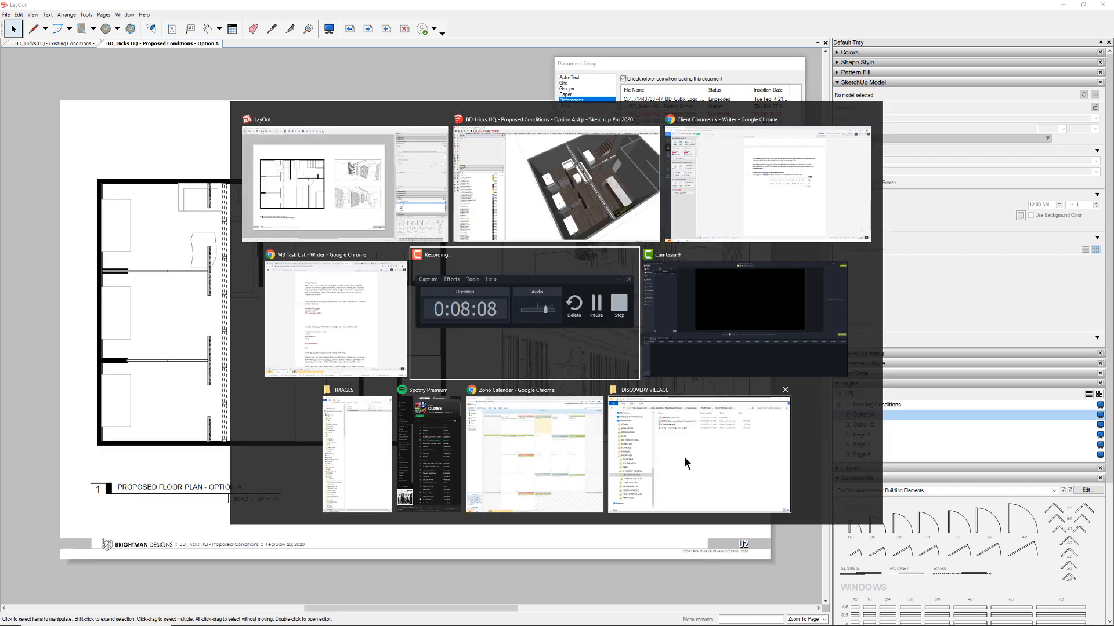
left_click(684, 457)
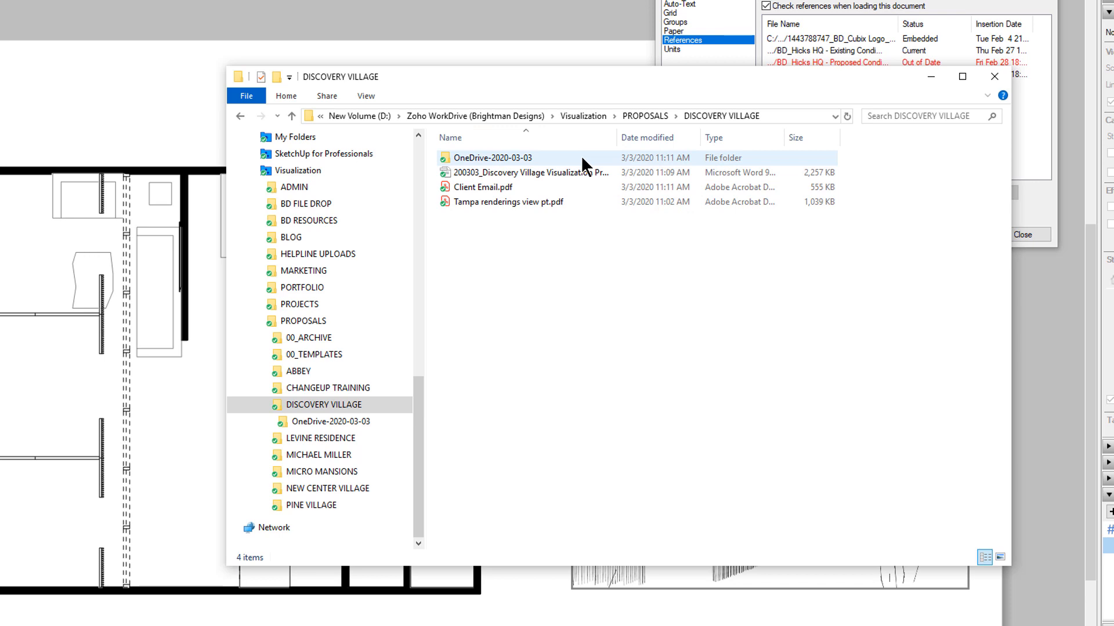
left_click(595, 114)
double_click(487, 281)
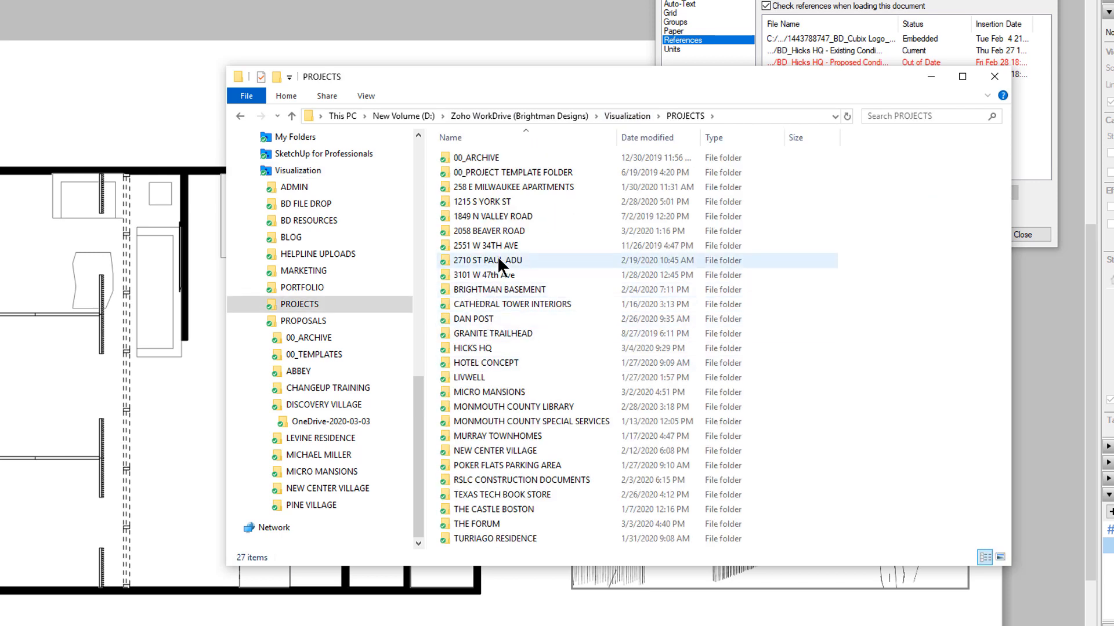
double_click(470, 347)
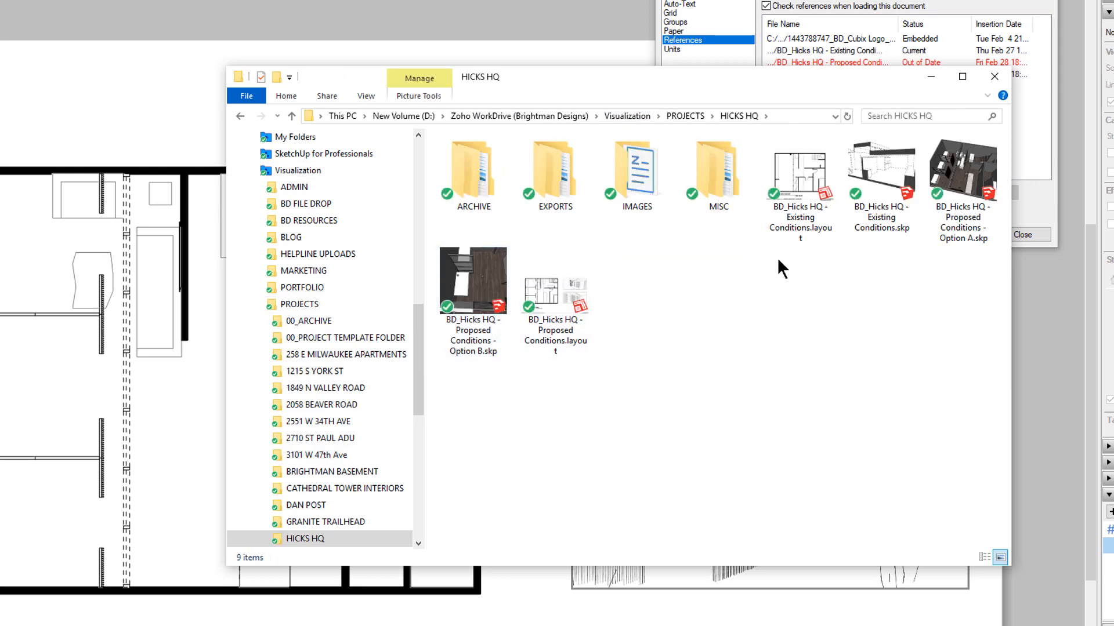
Show the HICKS HQ folder's contents in Details view and enlarge the window to reveal the file types.
right_click(710, 301)
mouse_move(719, 307)
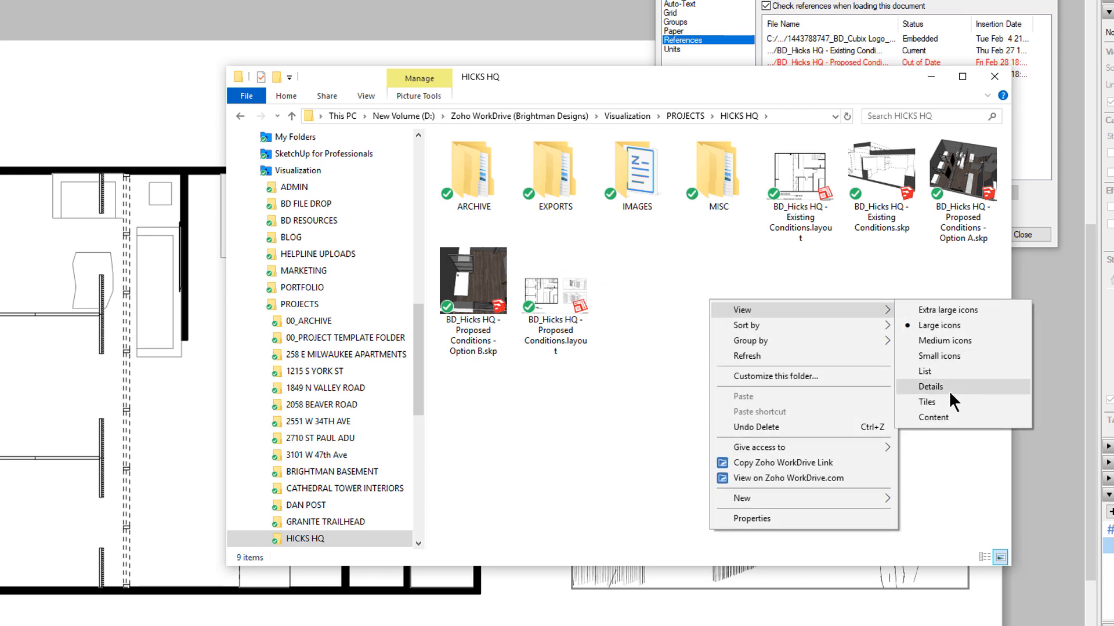
right_click(706, 286)
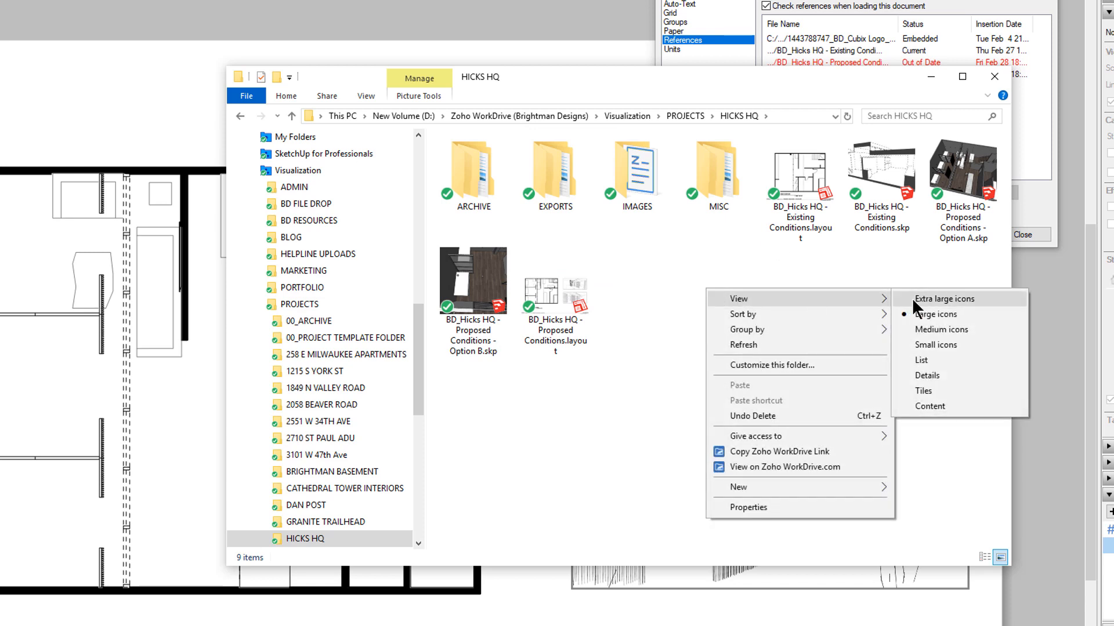
left_click(960, 376)
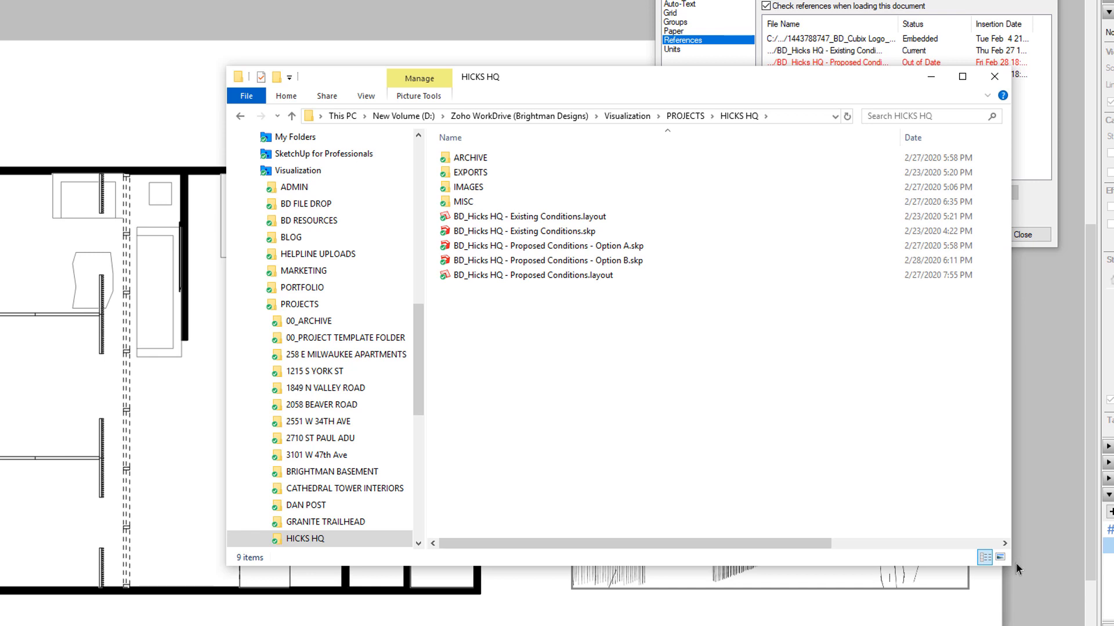
left_click_drag(1012, 570, 1113, 625)
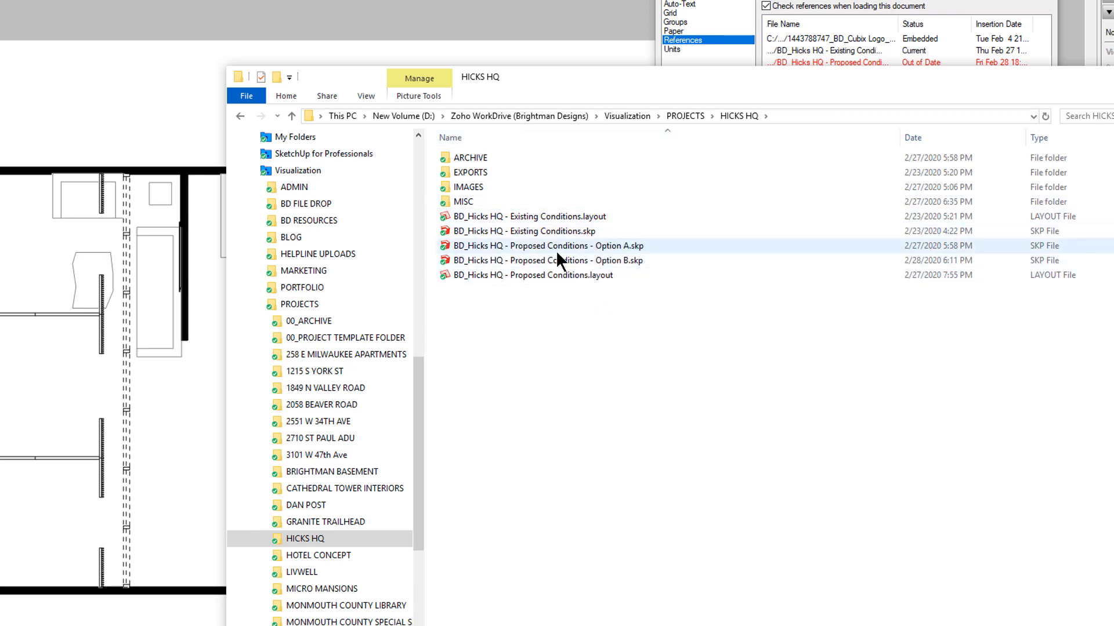
Compress the five Hicks HQ LayOut and SketchUp files into a single zipped folder inside the HICKS HQ folder.
left_click(619, 249)
left_click(616, 262, "ctrl")
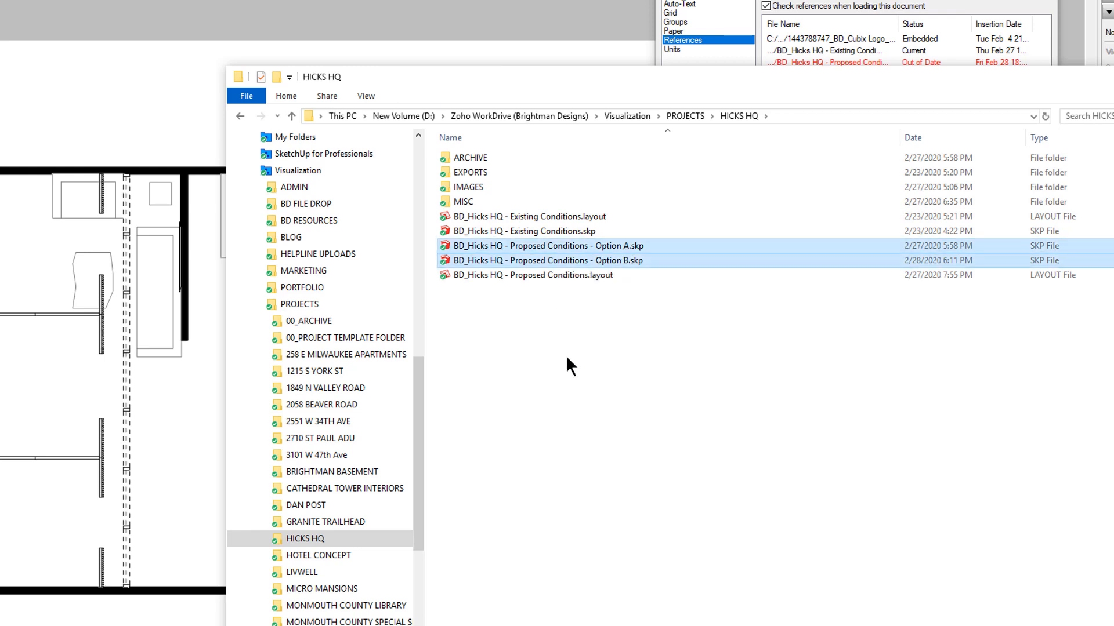
left_click_drag(557, 333, 520, 215)
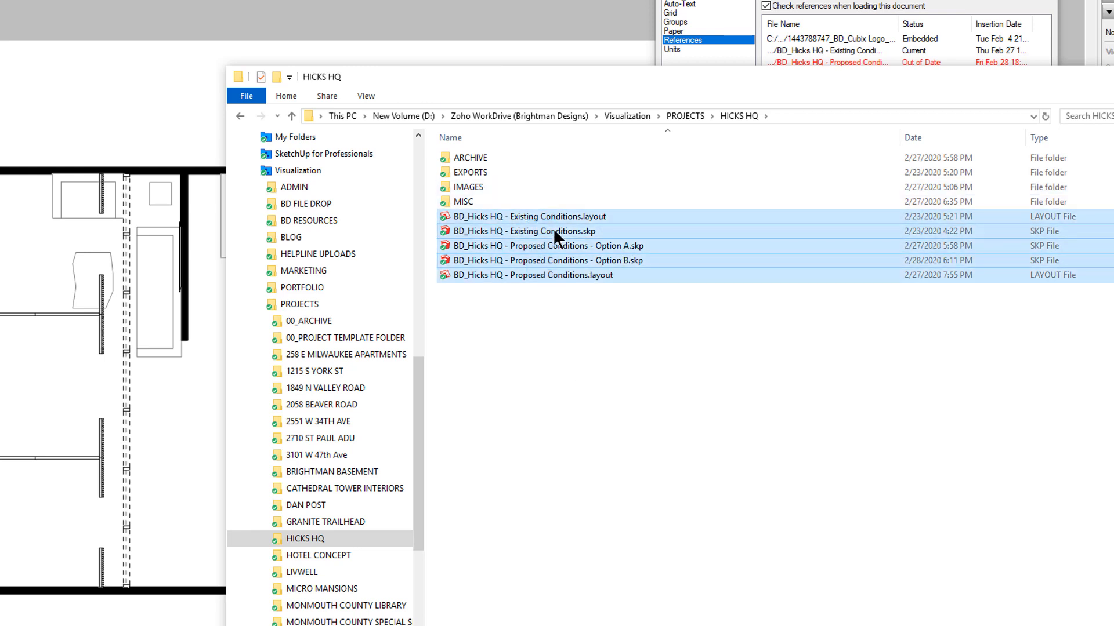
right_click_drag(552, 230, 543, 231)
right_click(517, 221)
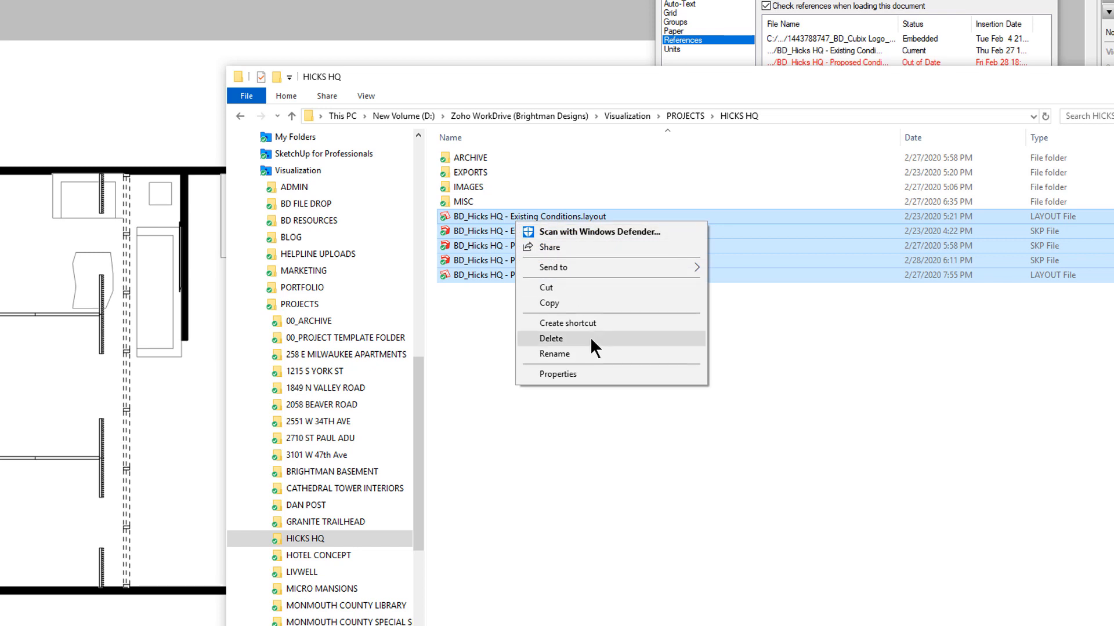
mouse_move(601, 267)
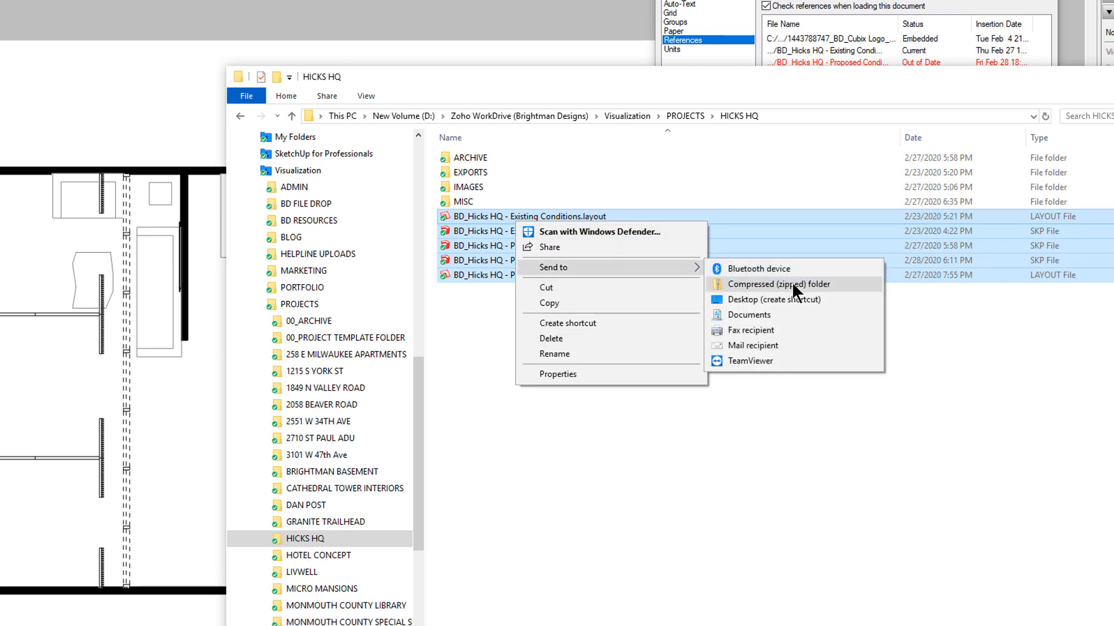
left_click(792, 282)
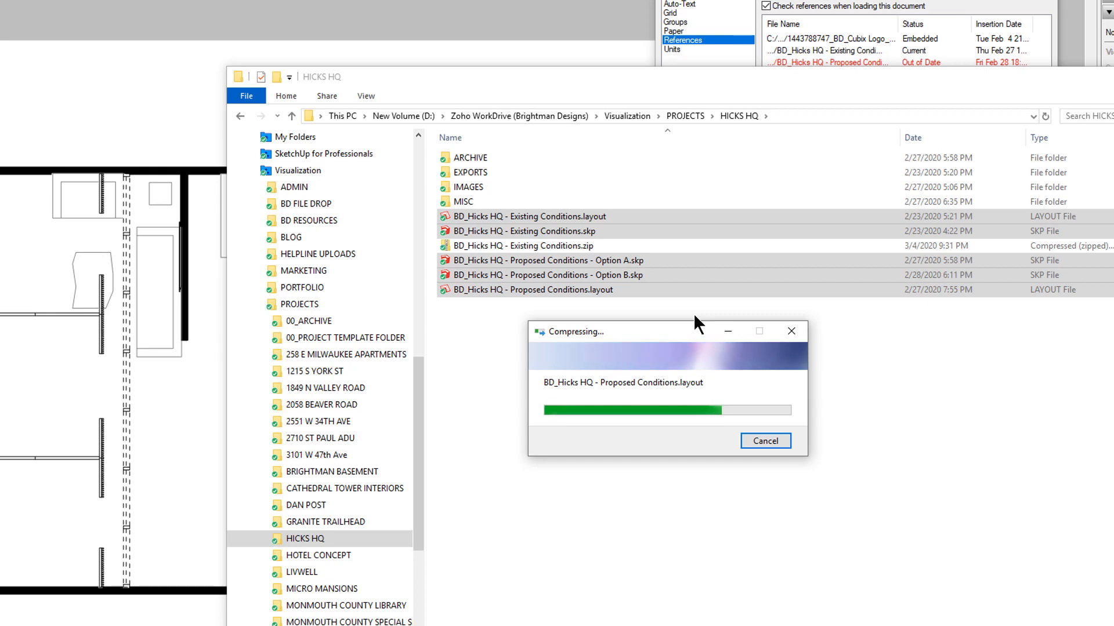
key("alt+Tab")
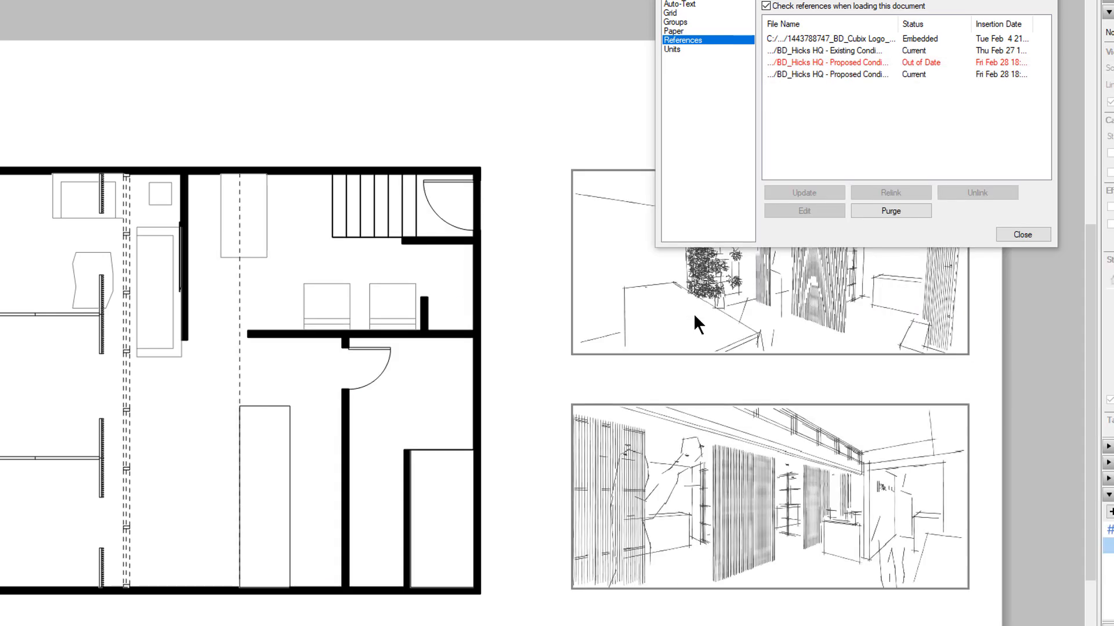
key("alt+Tab")
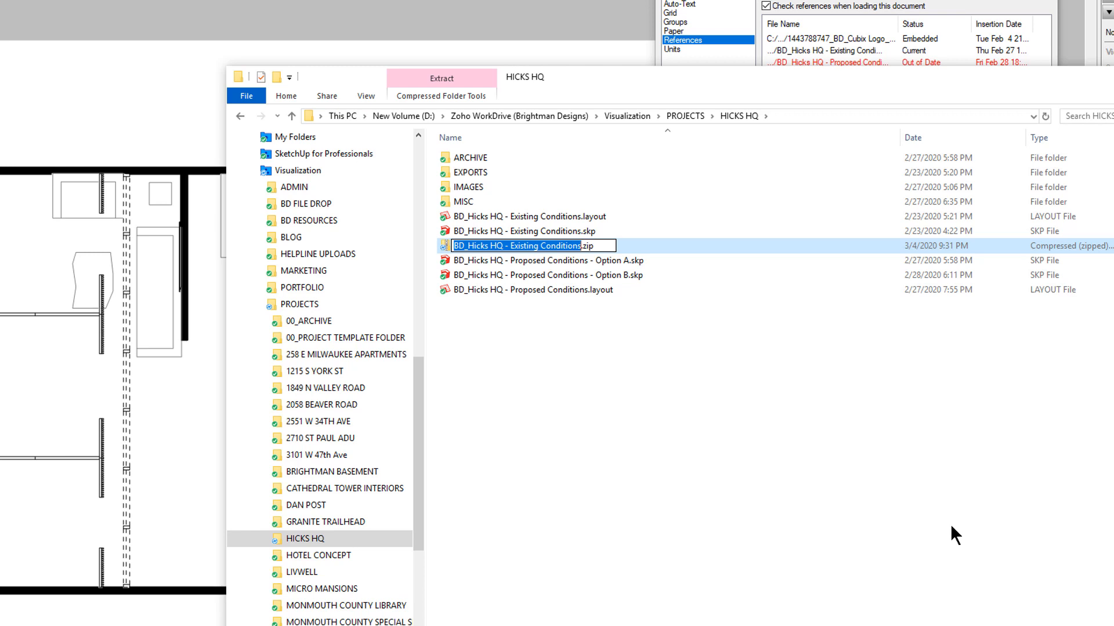
Rename the new zipped file as 200304 and move it into the project's ARCHIVE folder.
type("2003")
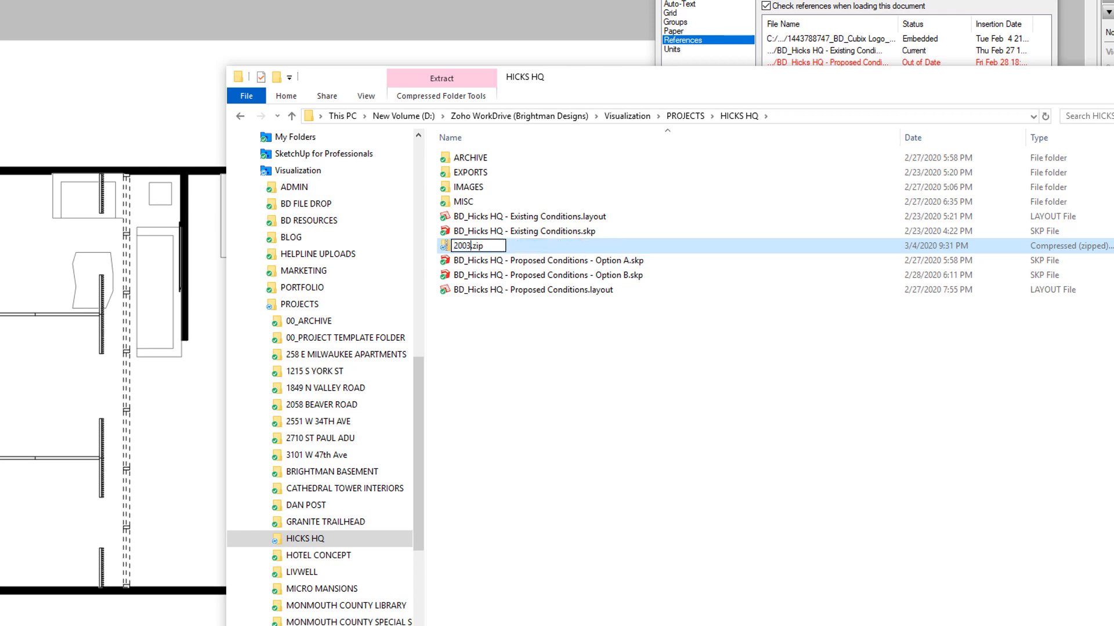
type("04")
key("Return")
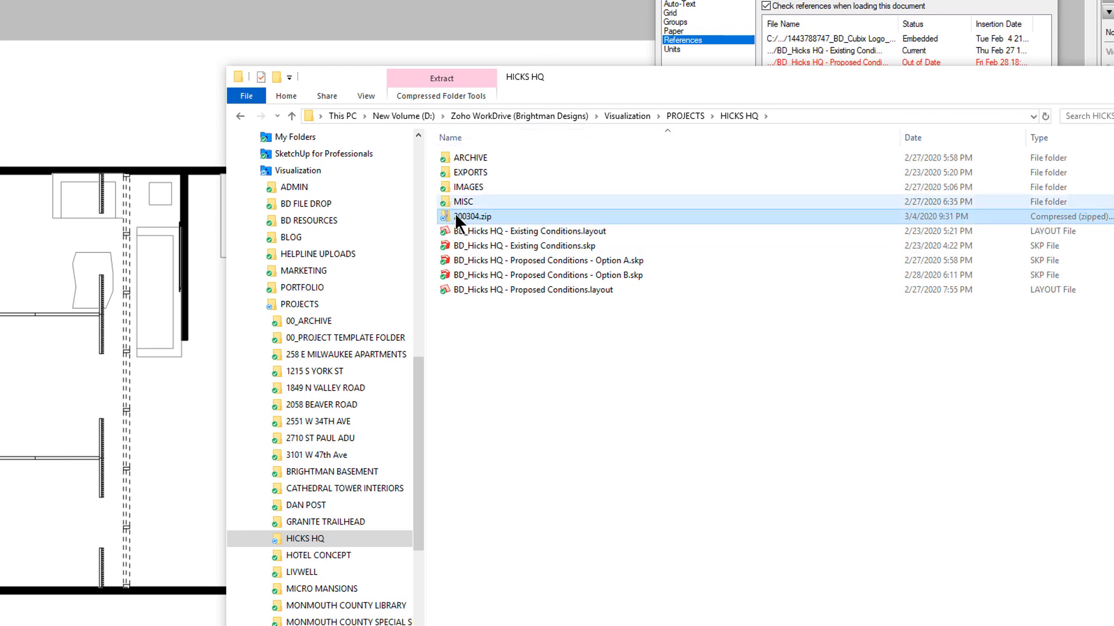
left_click_drag(459, 217, 479, 166)
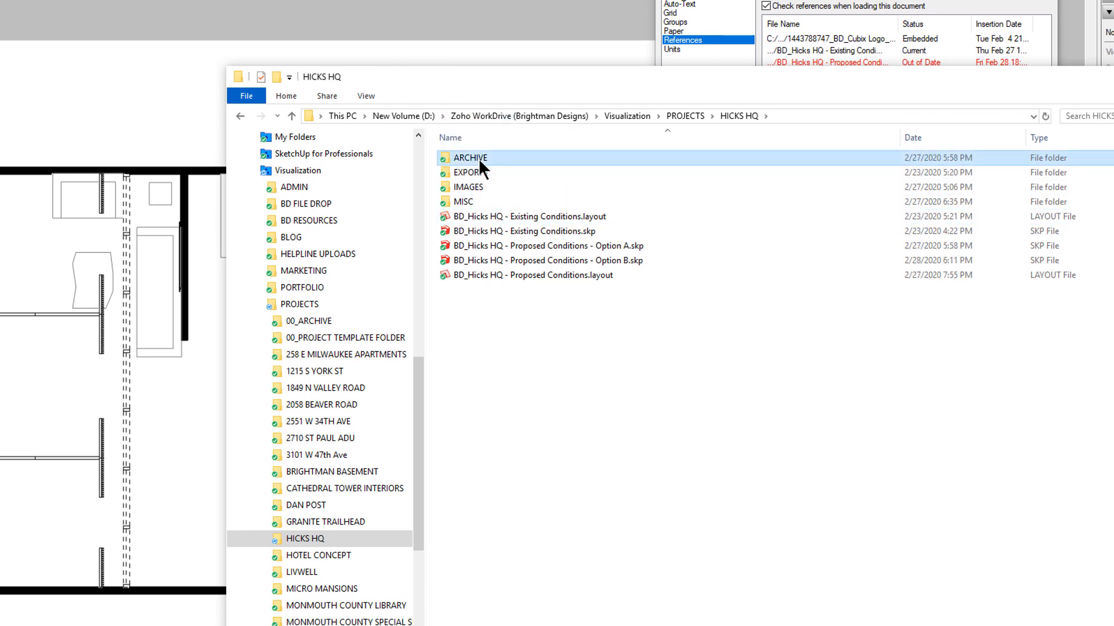
double_click(471, 158)
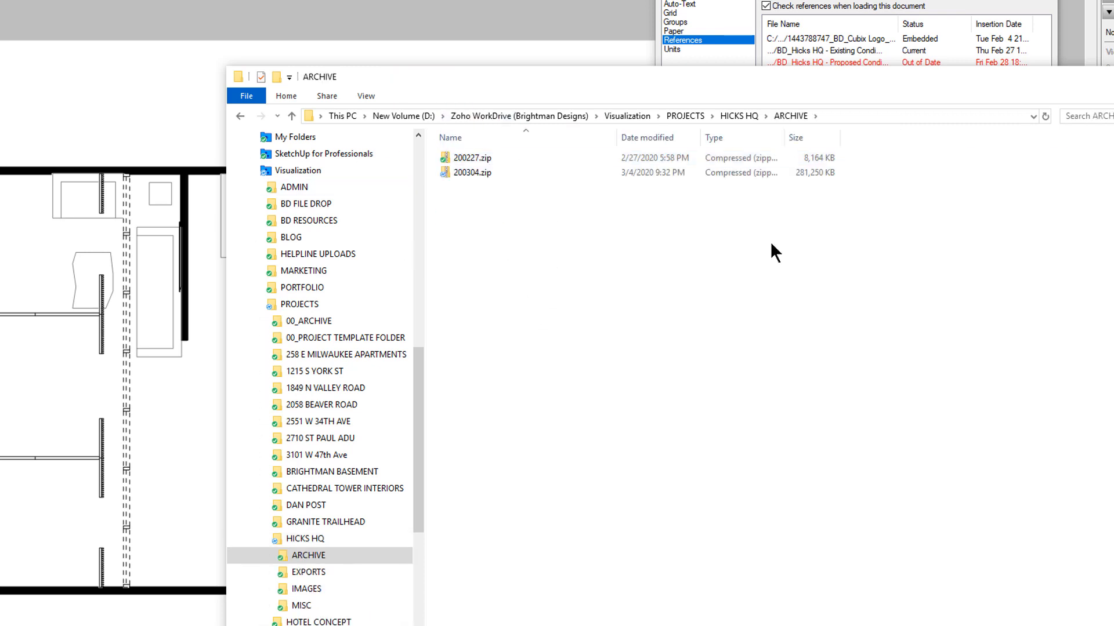
key("alt+Left")
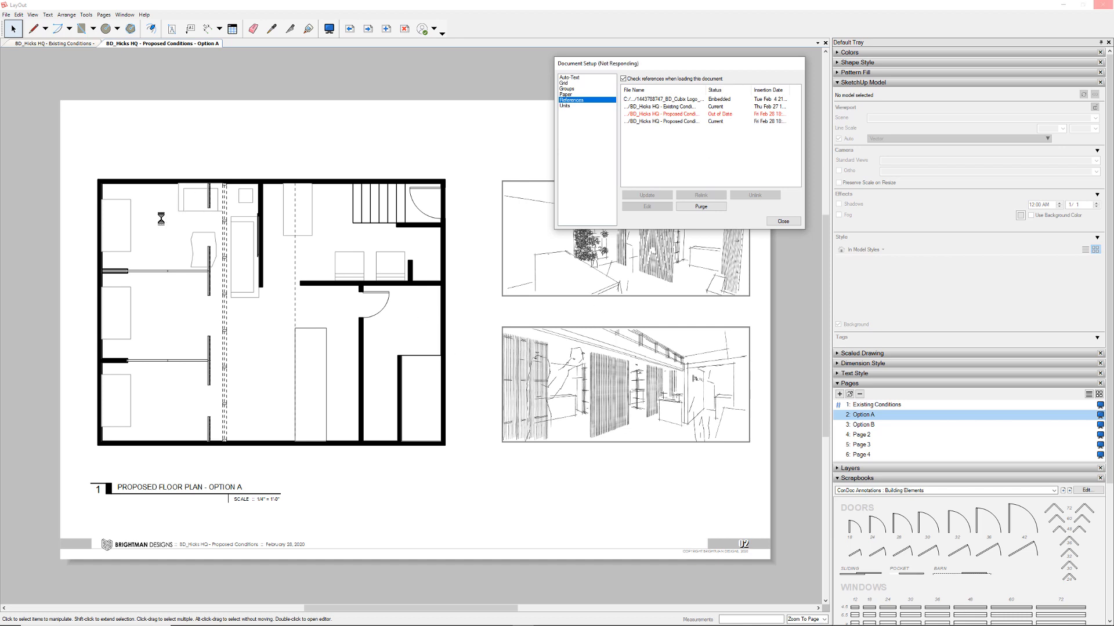
Update the out-of-date Proposed Conditions - Option A reference and examine the furniture beside the outer wall in the floor plan.
left_click(670, 114)
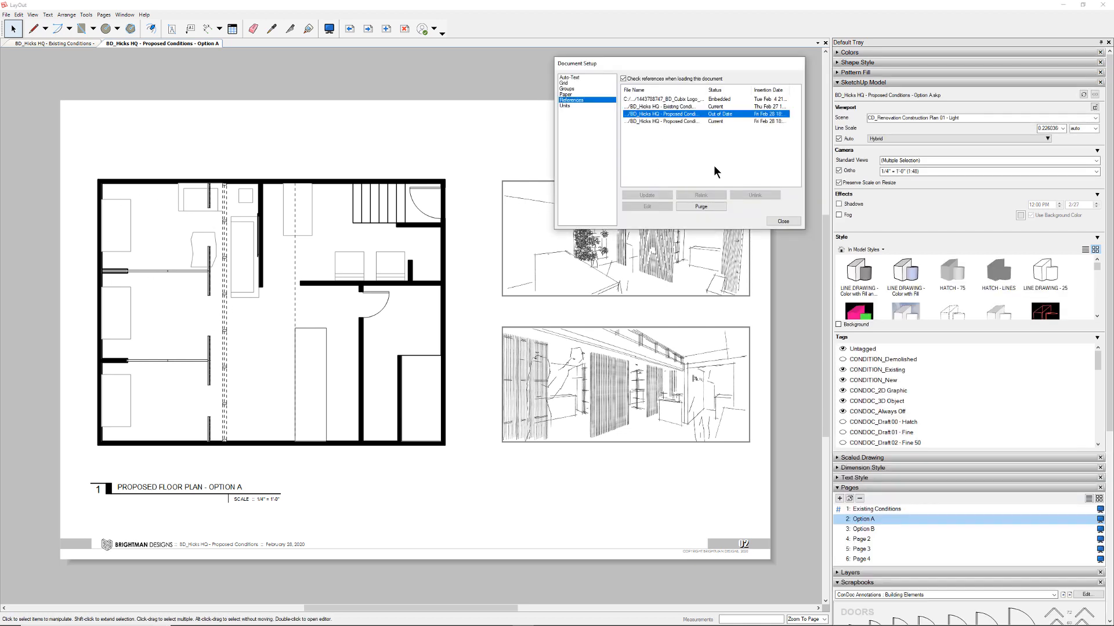
left_click(647, 195)
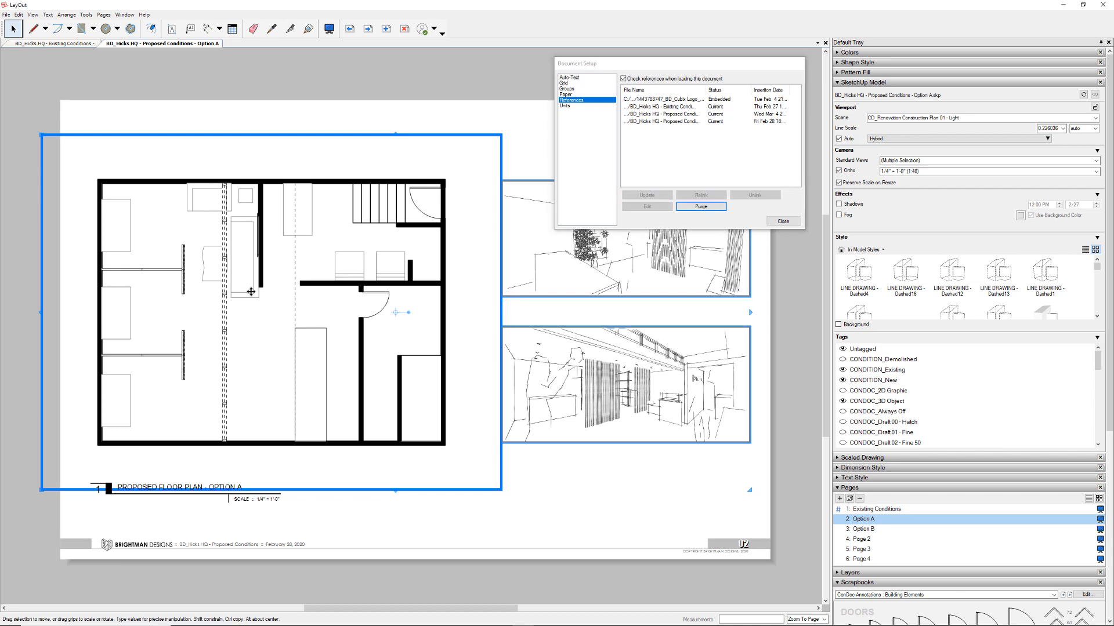
scroll(260, 287, "up", 3)
key("Escape")
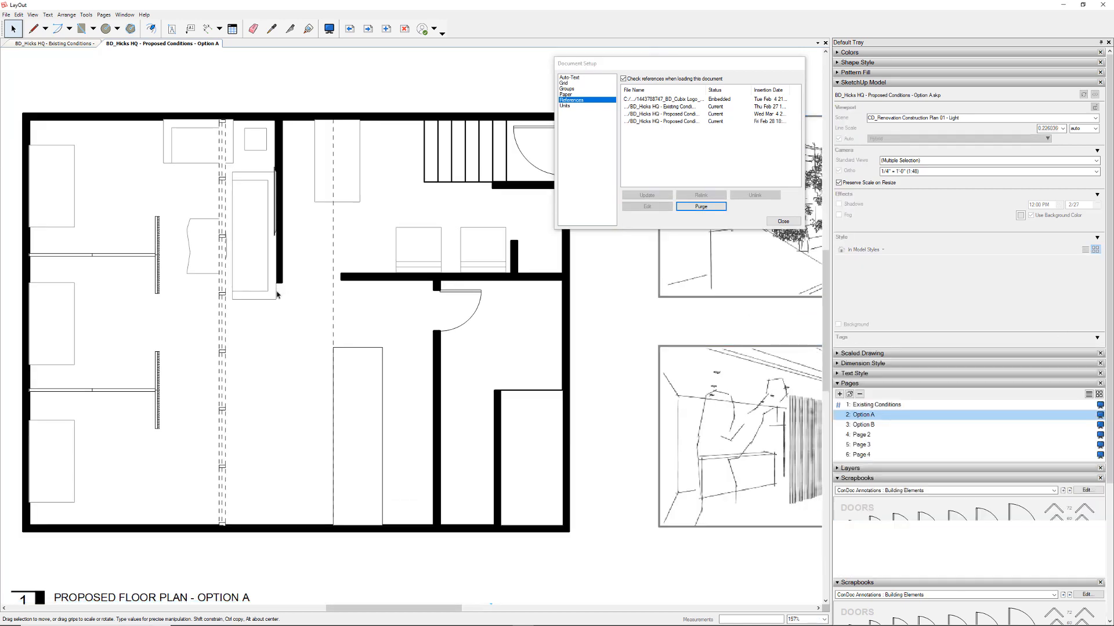
scroll(275, 283, "up", 2)
scroll(274, 298, "down", 5)
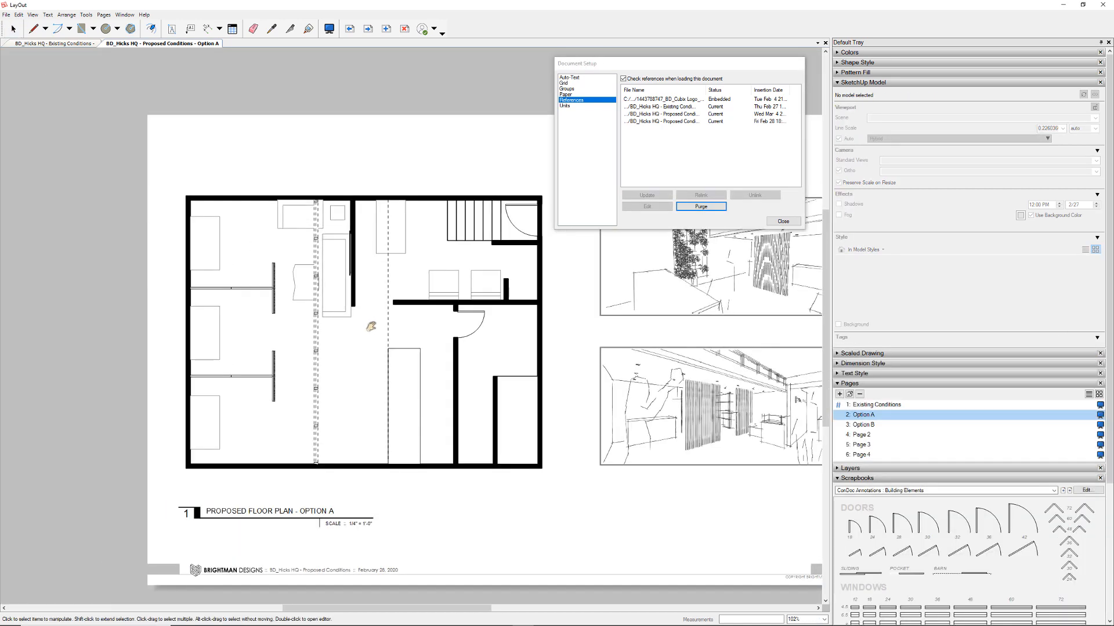
scroll(338, 293, "up", 2)
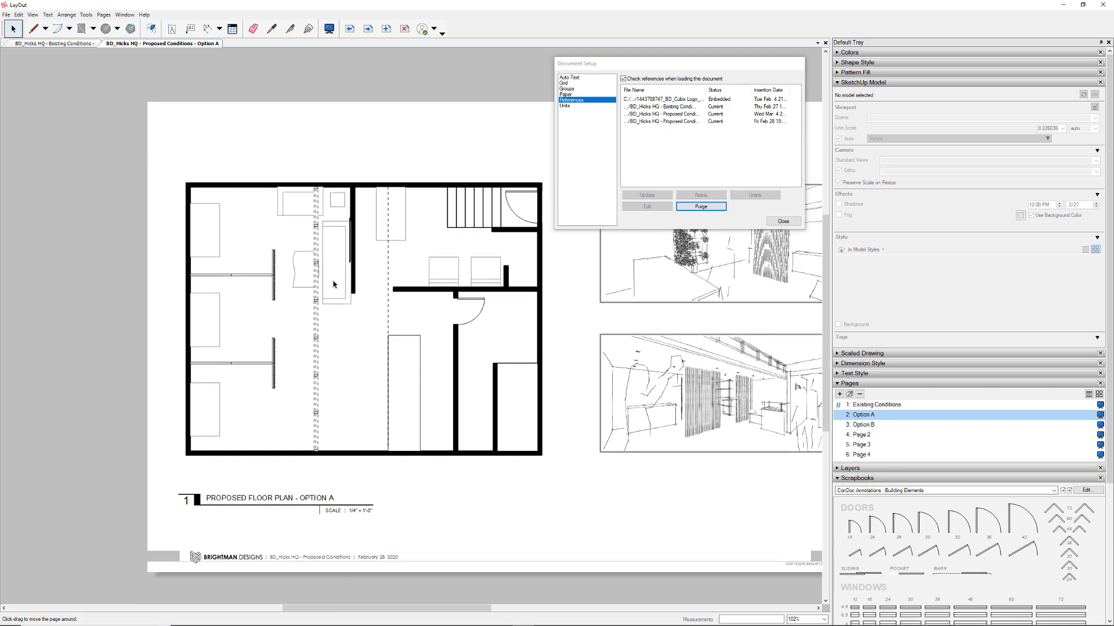
scroll(100, 221, "up", 1)
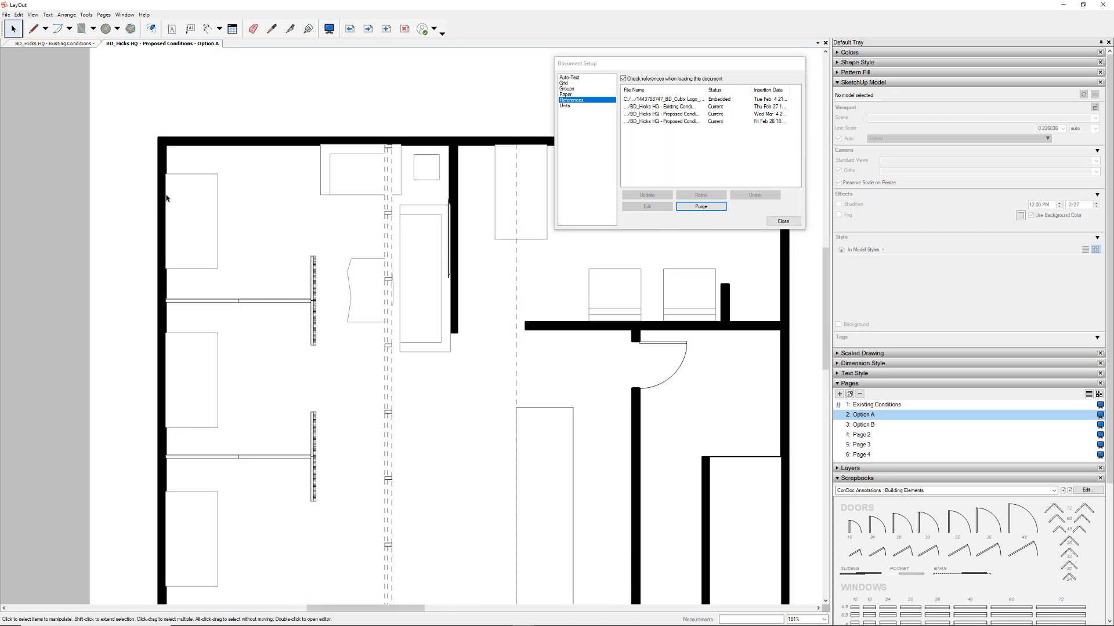
scroll(161, 192, "up", 4)
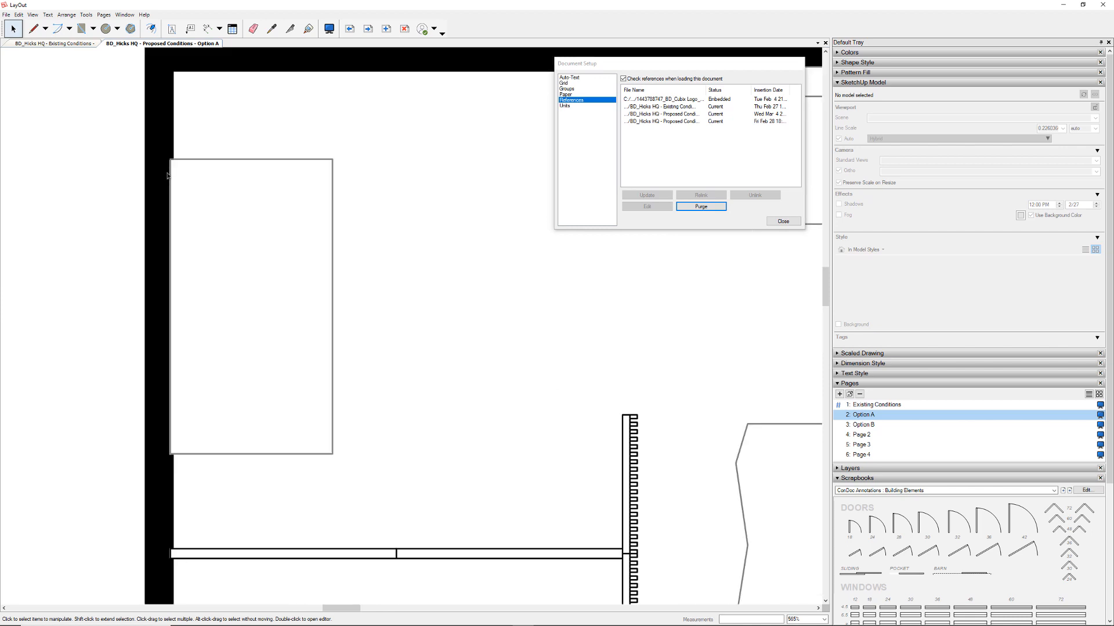
Switch to the Option A model in SketchUp and open the new furniture group around the boxes along the wall.
key("alt+Tab")
key("alt+Tab")
scroll(542, 355, "up", 6)
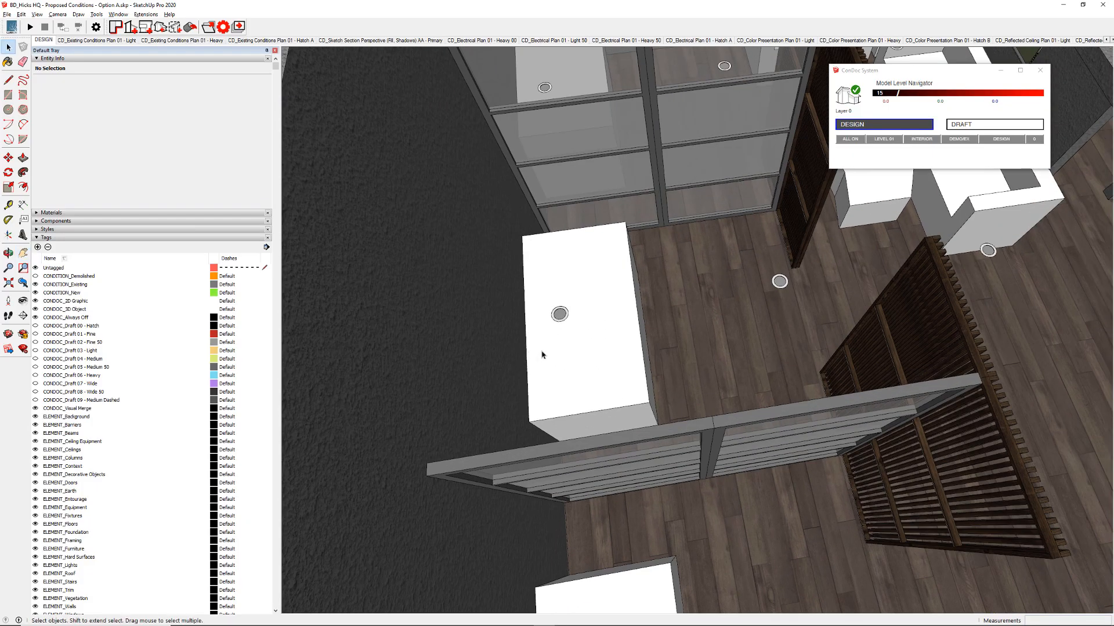
double_click(542, 354)
double_click(542, 354)
Select the three matching rectangular furniture boxes along the side wall and move them 3" away from it.
left_click(544, 353)
scroll(551, 349, "down", 3)
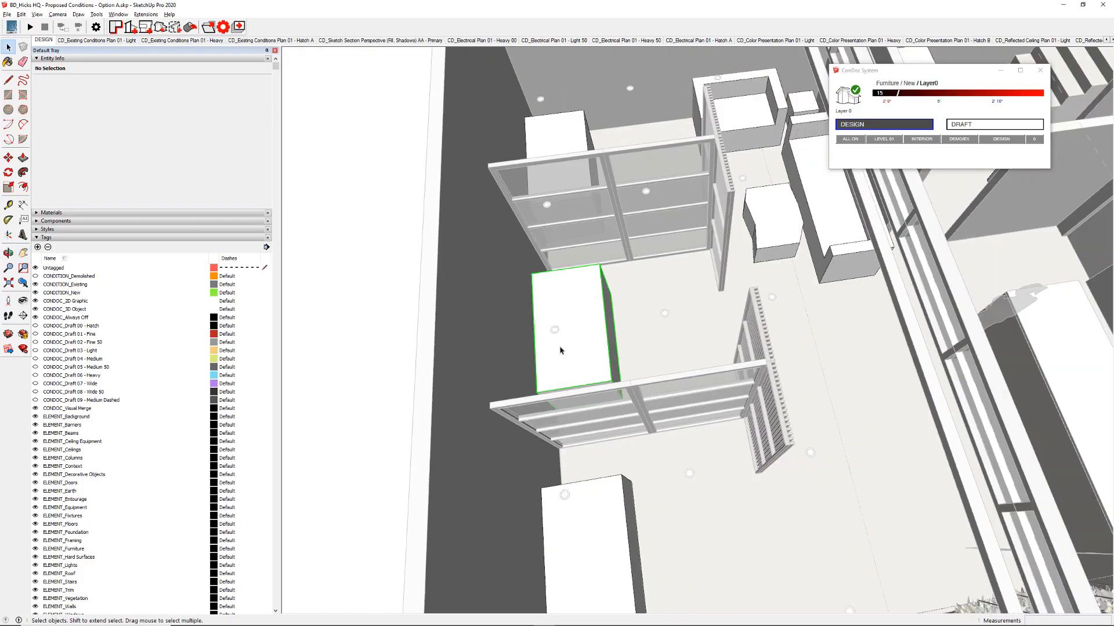
left_click(588, 514, "ctrl")
left_click(547, 156, "ctrl")
scroll(571, 346, "up", 6)
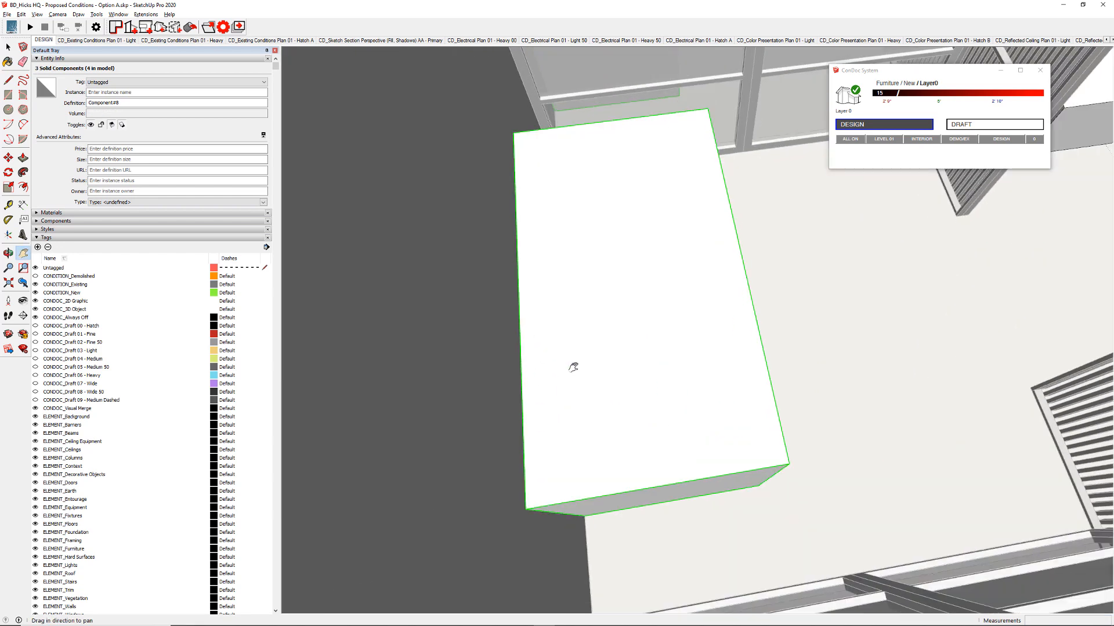
mouse_move(644, 405)
middle_mouse_down("shift")
mouse_move(777, 425)
mouse_move(624, 398)
middle_mouse_up("shift")
key("m")
left_click(622, 380)
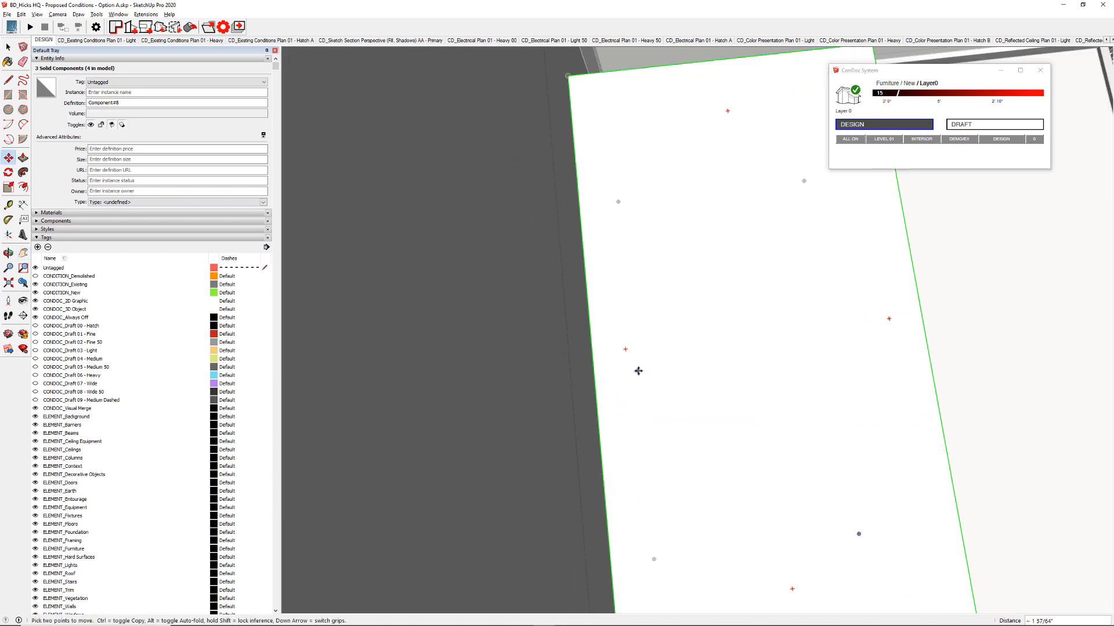
type("3")
key("Return")
scroll(614, 388, "down", 3)
key("space")
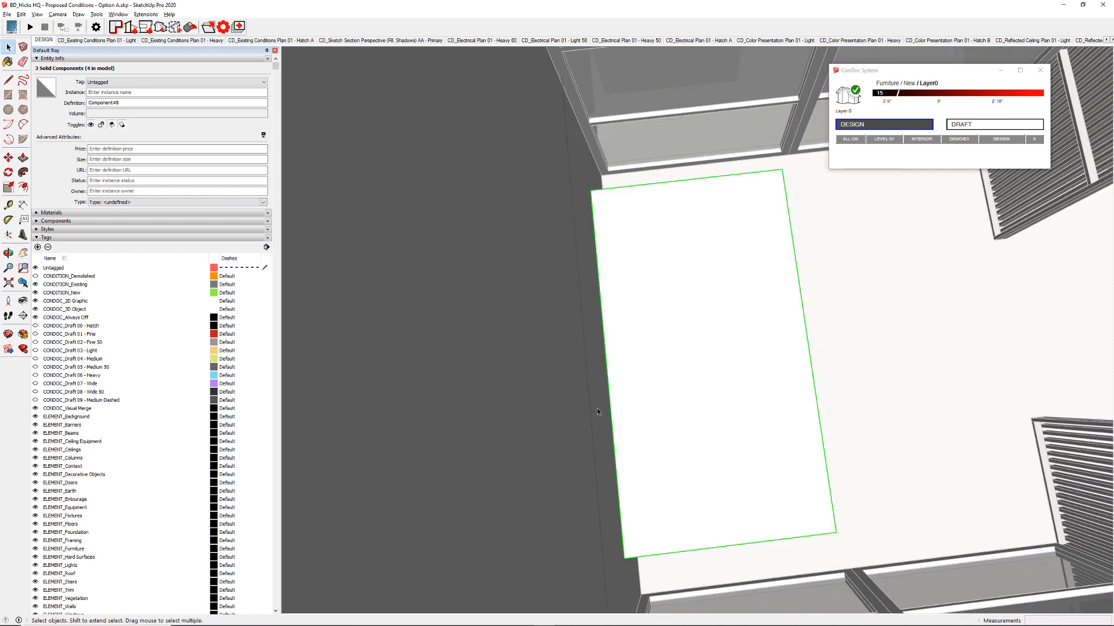
left_click(597, 409)
Switch back to LayOut, update the Proposed Conditions - Option A reference again, and close Document Setup.
key("alt+Tab")
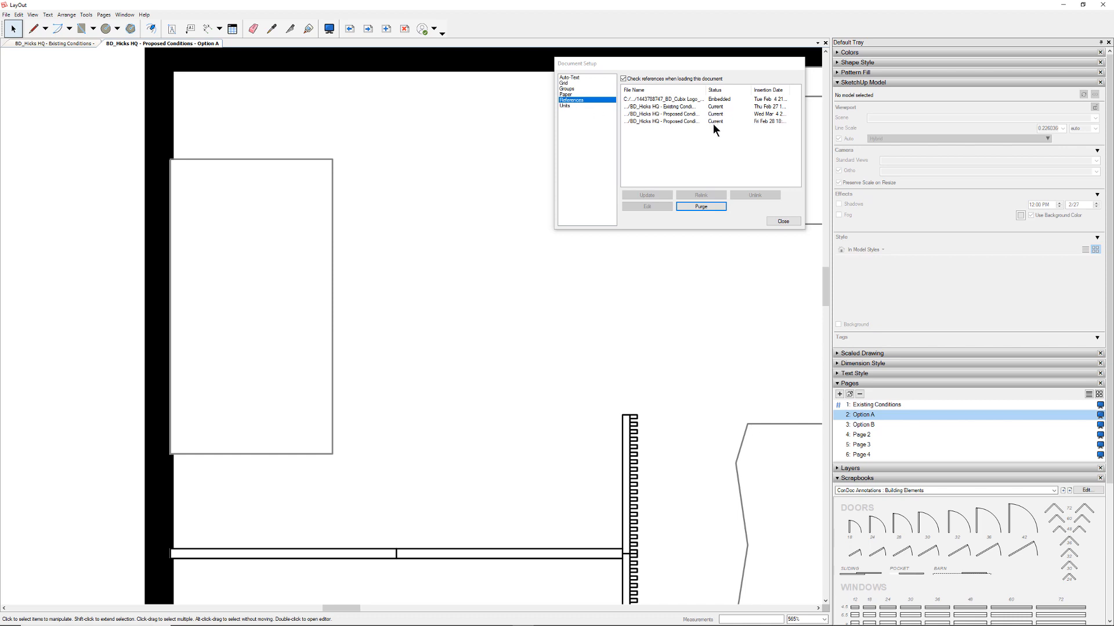
left_click(674, 114)
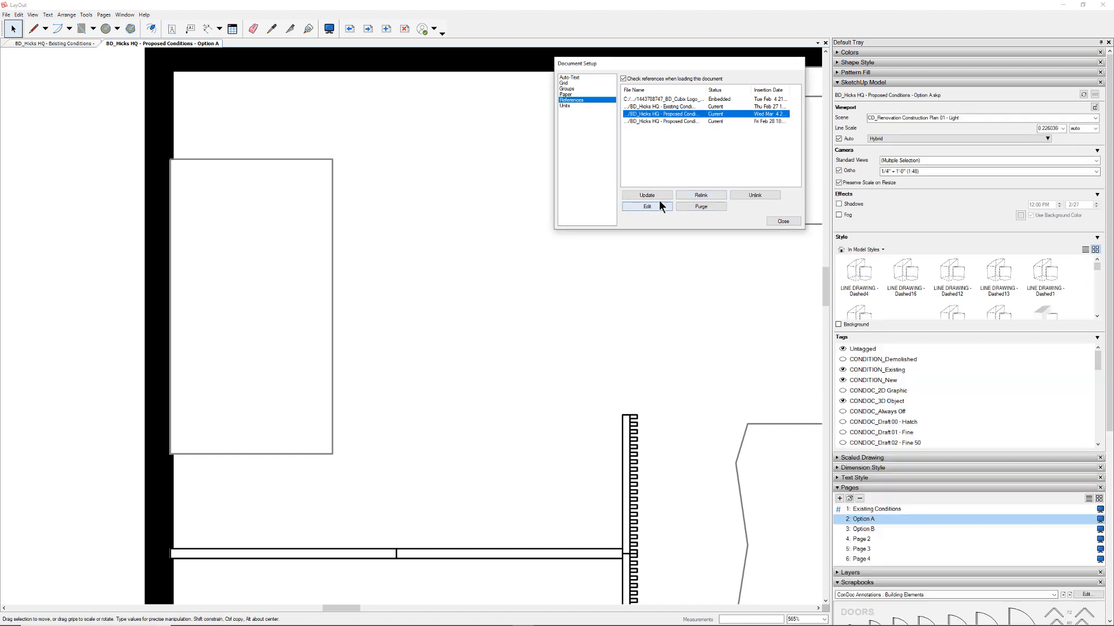
left_click(657, 197)
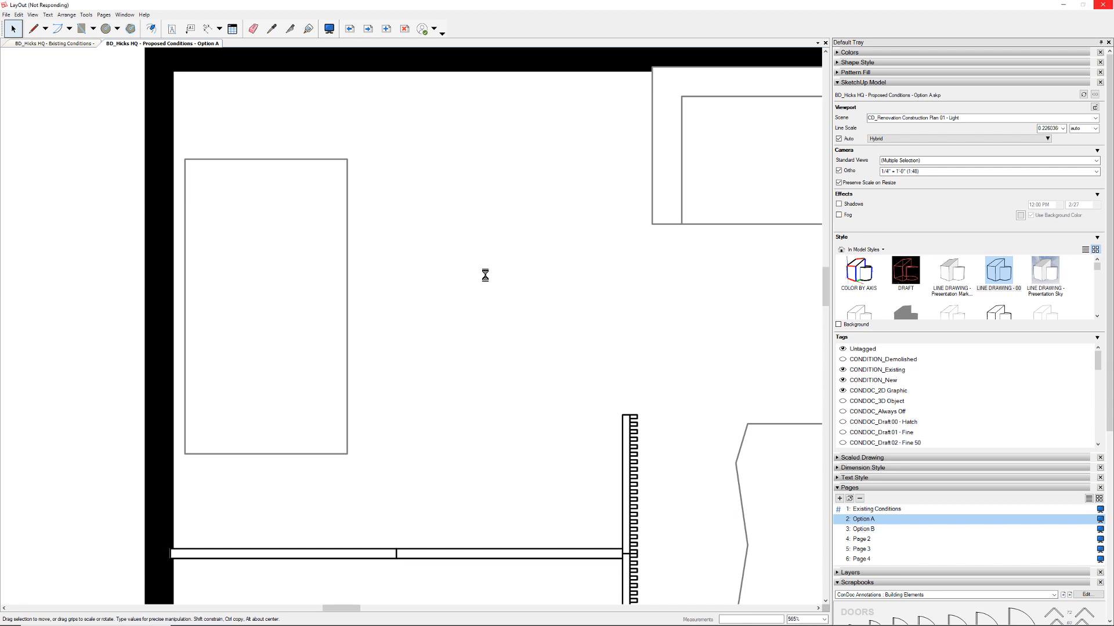
scroll(485, 275, "down", 5)
middle_click_drag(485, 275, 487, 221)
left_click(780, 219)
scroll(475, 242, "down", 3)
scroll(482, 183, "up", 5)
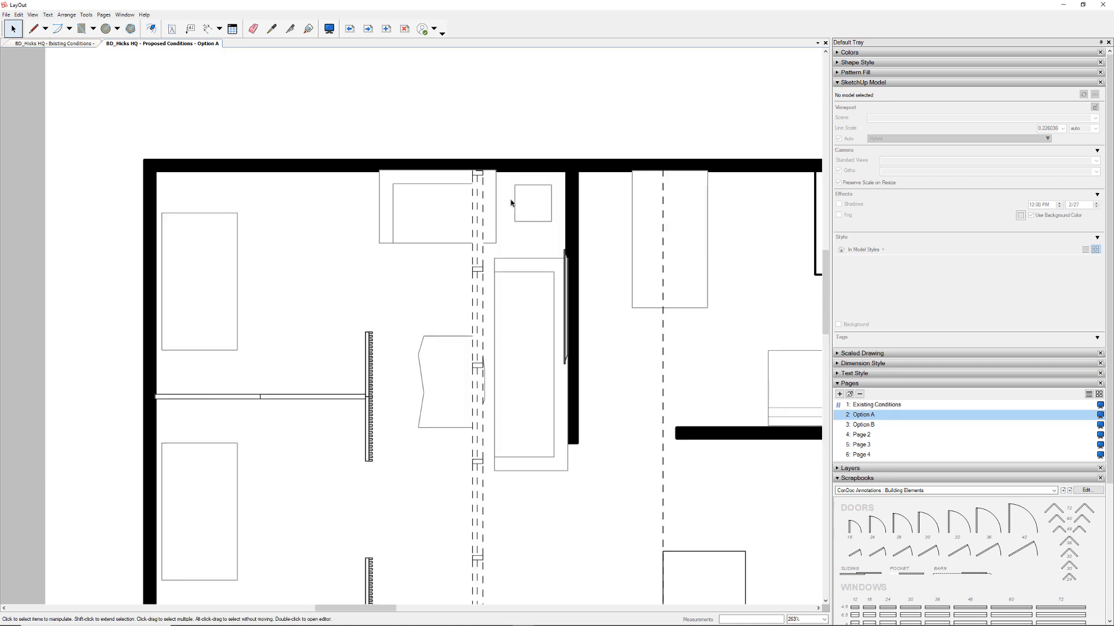
scroll(375, 154, "down", 2)
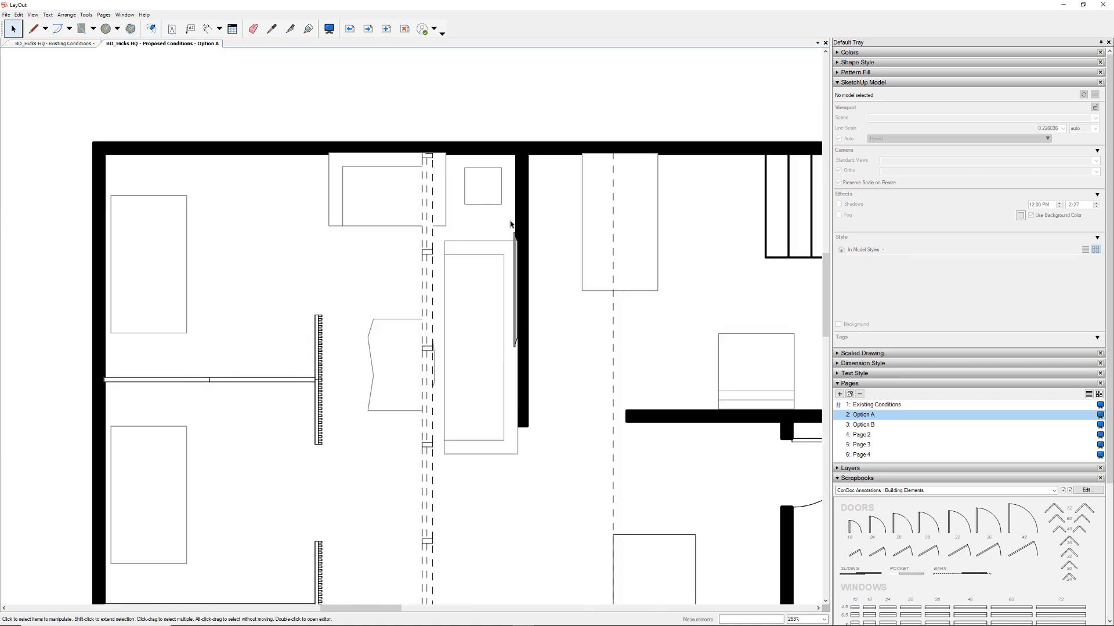
Switch to SketchUp and open the new furniture group around the armchair in the lounge corner.
key("alt+Tab")
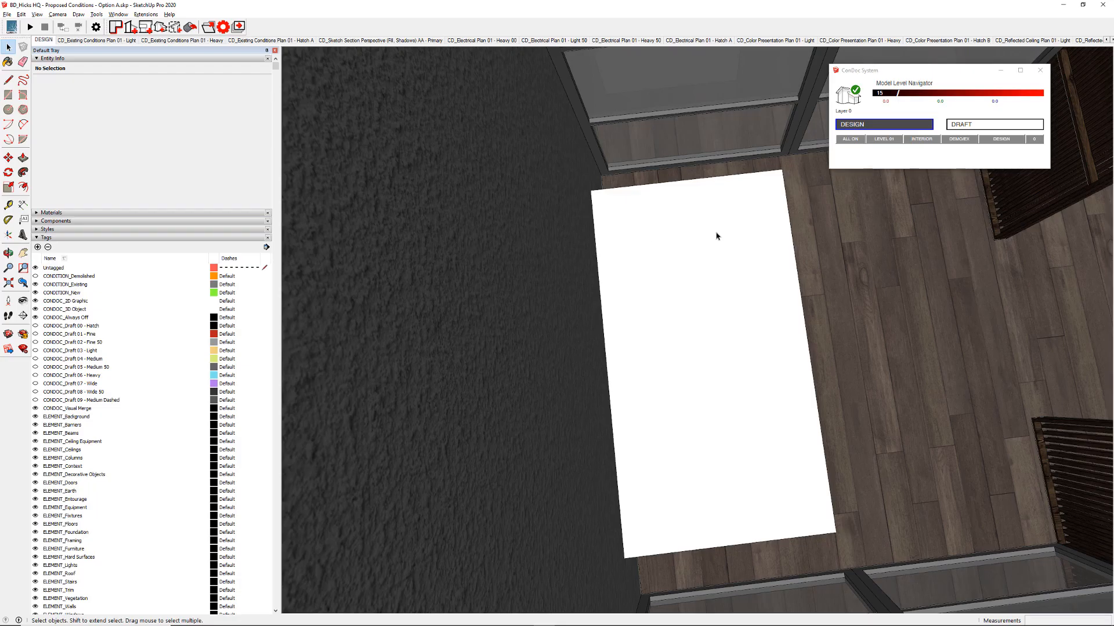
mouse_move(733, 301)
middle_mouse_down("shift")
mouse_move(685, 336)
mouse_move(684, 305)
mouse_move(666, 338)
middle_mouse_up("shift")
scroll(685, 336, "down", 3)
scroll(684, 306, "up", 2)
scroll(762, 174, "down", 3)
middle_click_drag(762, 174, 530, 313, "shift")
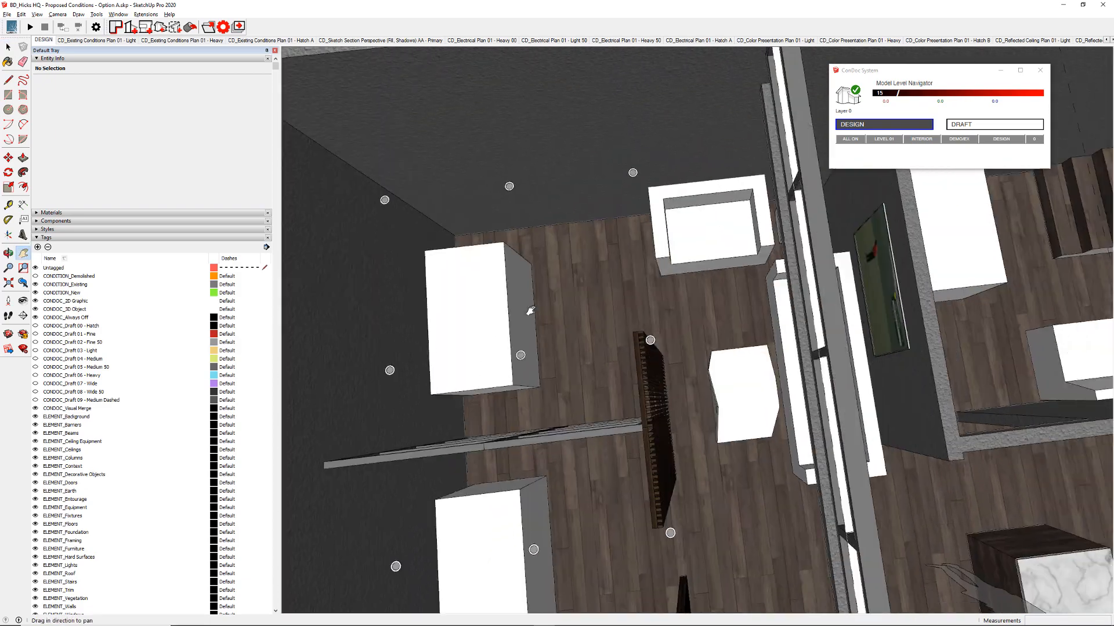
scroll(768, 250, "up", 2)
double_click(695, 210)
scroll(689, 209, "up", 2)
middle_click_drag(817, 188, 555, 307, "shift")
double_click(556, 311)
Move the armchair about 2 11/16" away from the wall behind it.
left_click(556, 314)
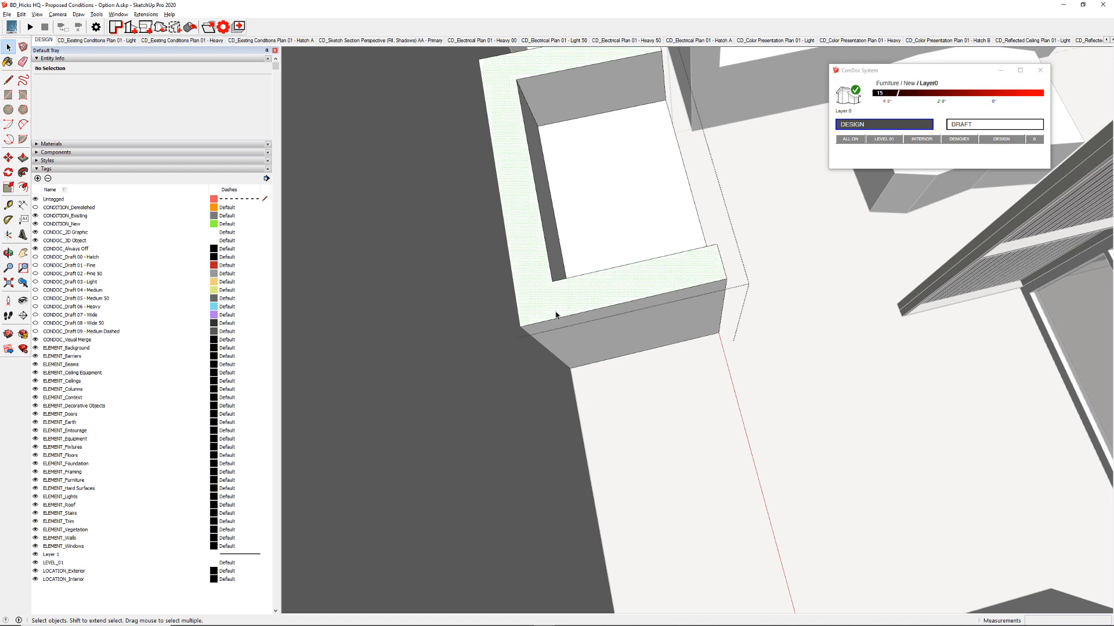
key("Escape")
left_click(556, 316)
scroll(609, 370, "up", 2)
key("m")
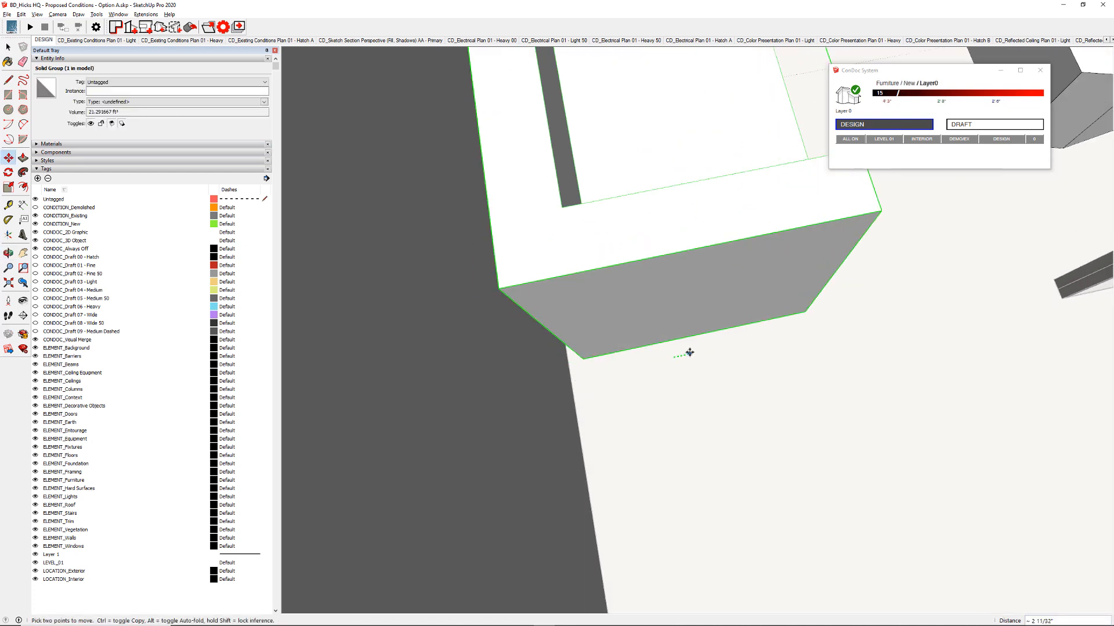
left_click(568, 362)
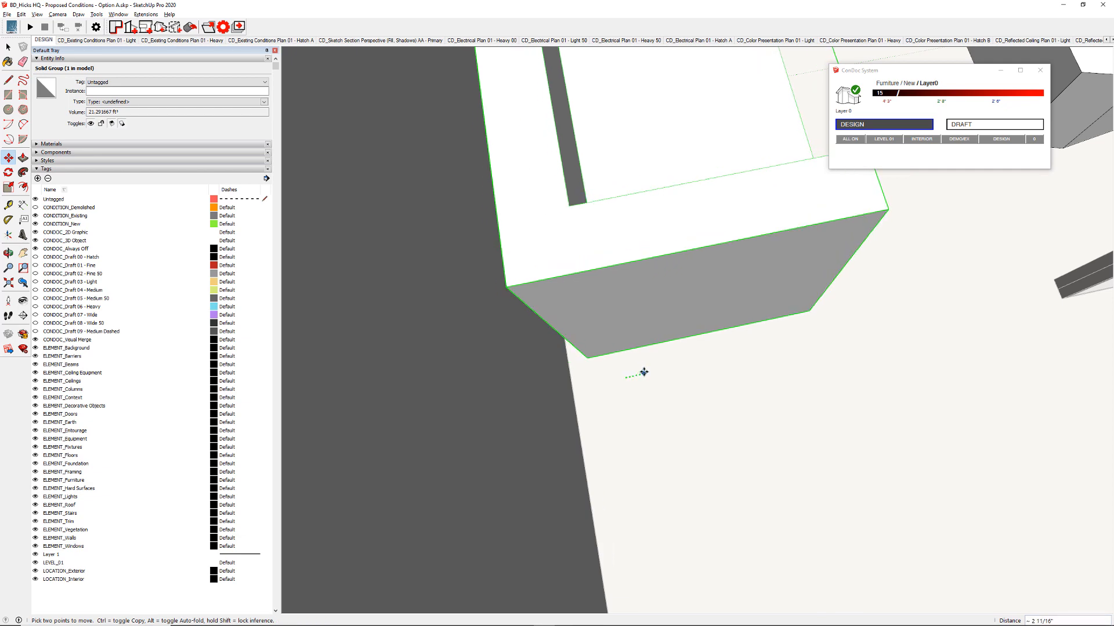
scroll(713, 346, "down", 3)
middle_click_drag(711, 342, 599, 516, "shift")
scroll(599, 516, "down", 3)
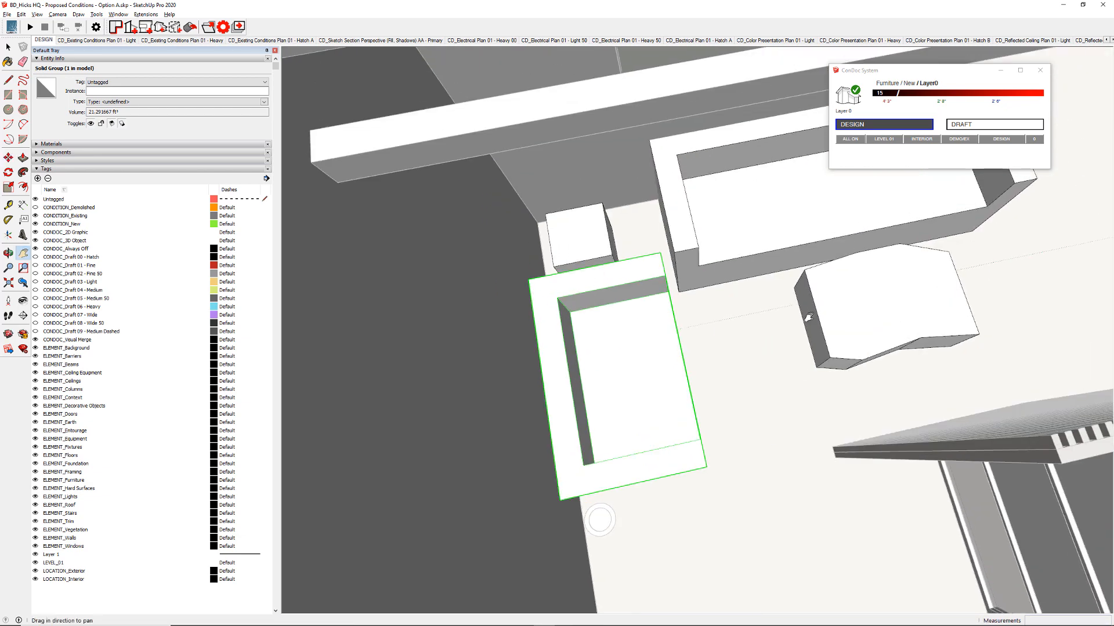
Move the sofa slightly away from the wall behind it.
middle_click_drag(709, 149, 669, 338, "shift")
scroll(669, 331, "up", 5)
middle_click_drag(650, 174, 723, 338, "shift")
scroll(723, 339, "up", 1)
left_click(671, 310)
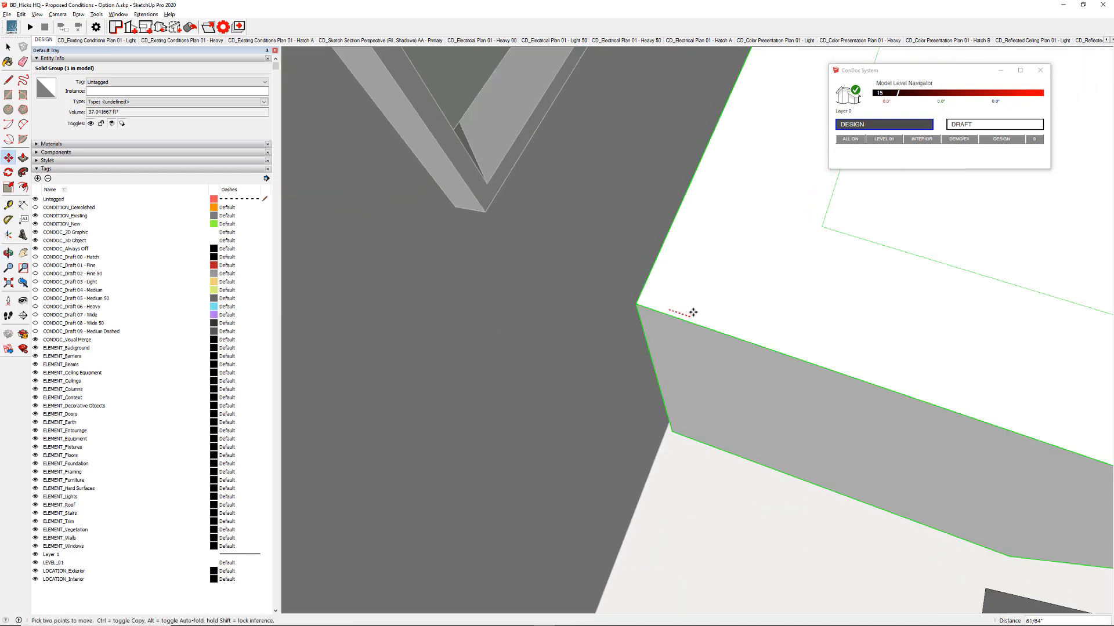
left_click(693, 313)
left_click(637, 303)
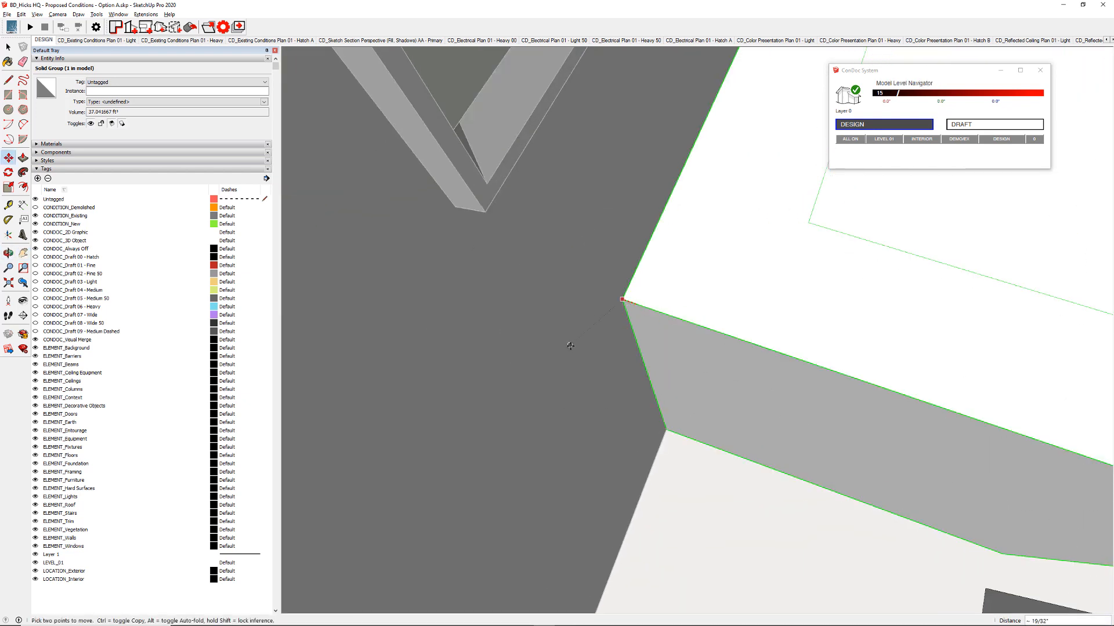
left_click(569, 348)
left_click(704, 346)
key("ctrl+z")
key("space")
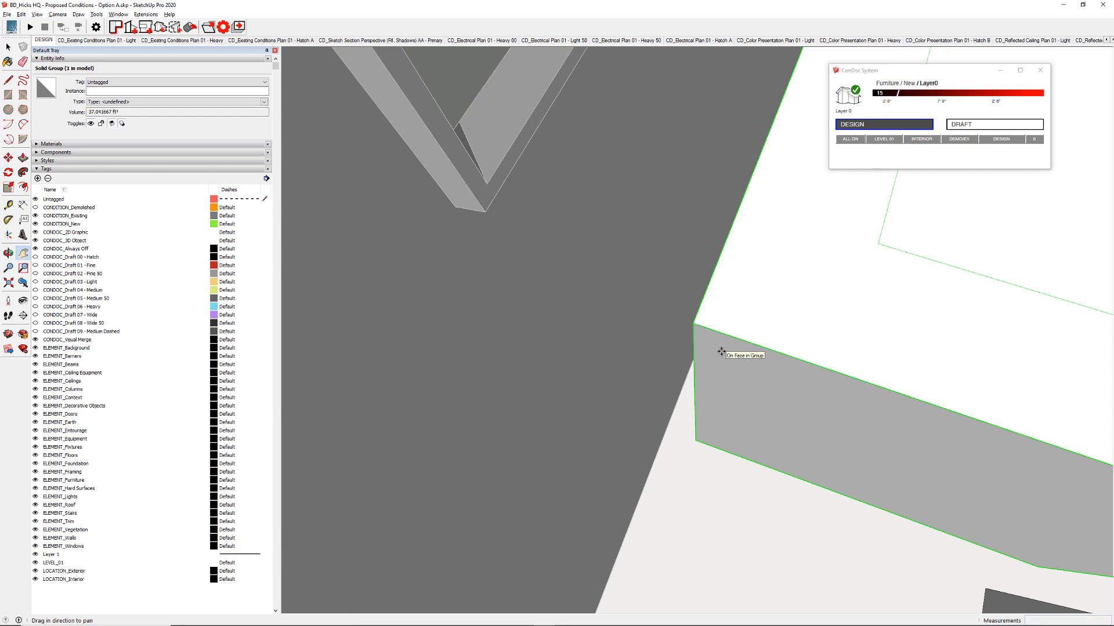
left_click(636, 359)
Move the small square side table in the lounge corner slightly away from the wall behind the armchair.
middle_click_drag(636, 360, 634, 468)
scroll(701, 423, "down", 5)
double_click(633, 467)
left_click(633, 466)
scroll(634, 467, "up", 4)
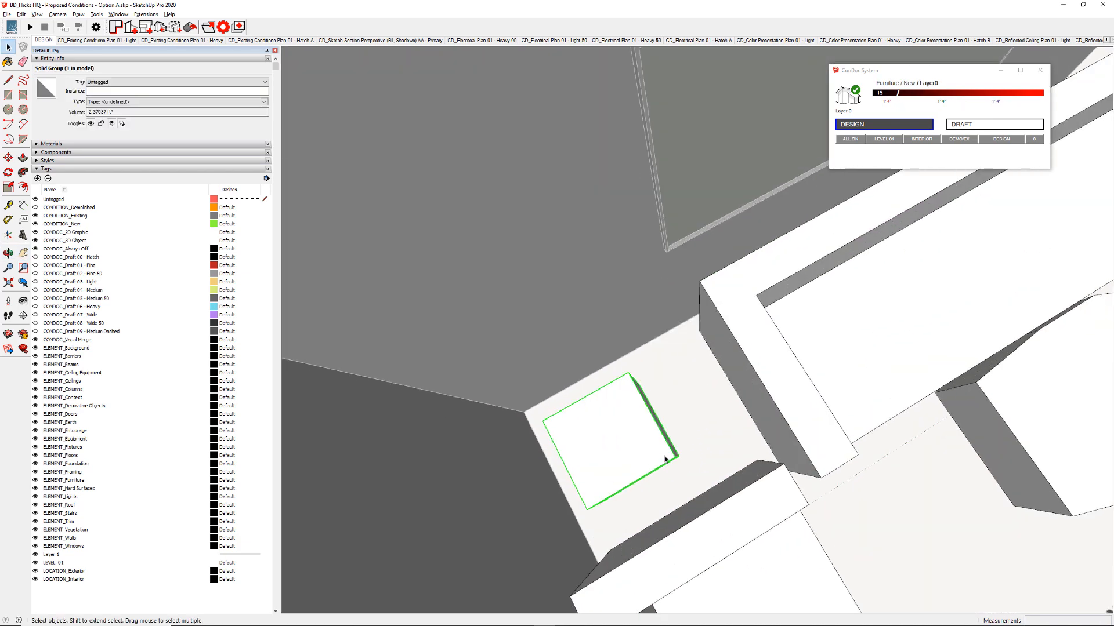
key("m")
left_click(701, 428)
left_click(725, 417)
Shift the coffee table slightly away from the sofa and finish editing the furniture group.
scroll(732, 420, "down", 5)
mouse_move(784, 432)
middle_mouse_down("shift")
mouse_move(709, 391)
mouse_move(751, 428)
mouse_move(766, 487)
mouse_move(768, 421)
middle_mouse_up("shift")
scroll(744, 428, "up", 4)
left_click(725, 426)
left_click(723, 440)
key("space")
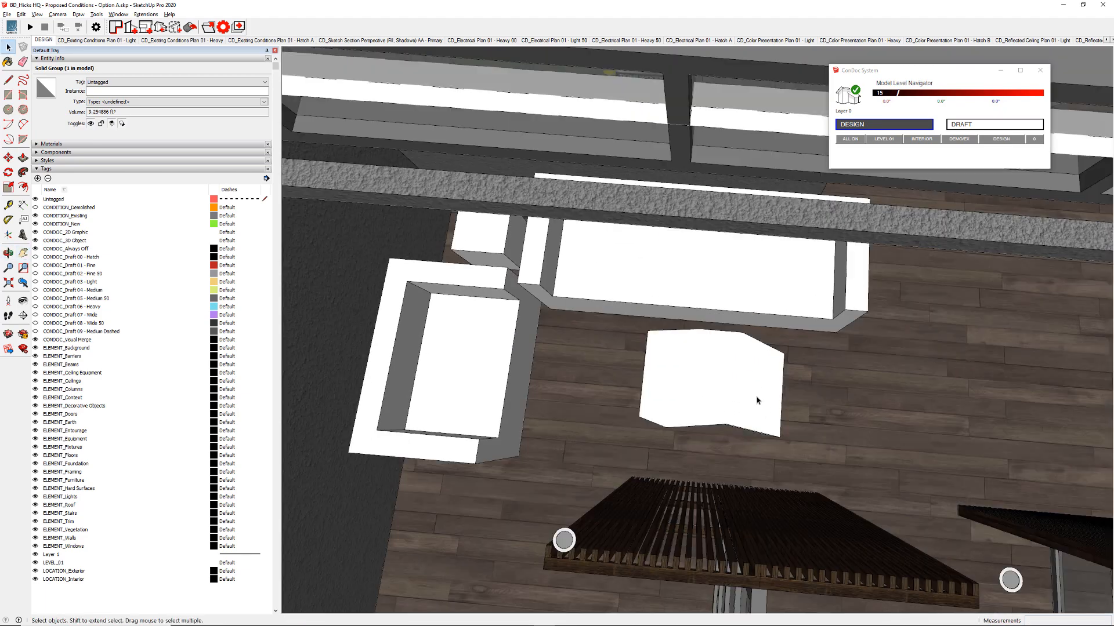
scroll(737, 396, "down", 3)
middle_click_drag(725, 385, 684, 357)
Switch back to LayOut and look over the furniture on the Option A floor plan.
key("alt+Tab")
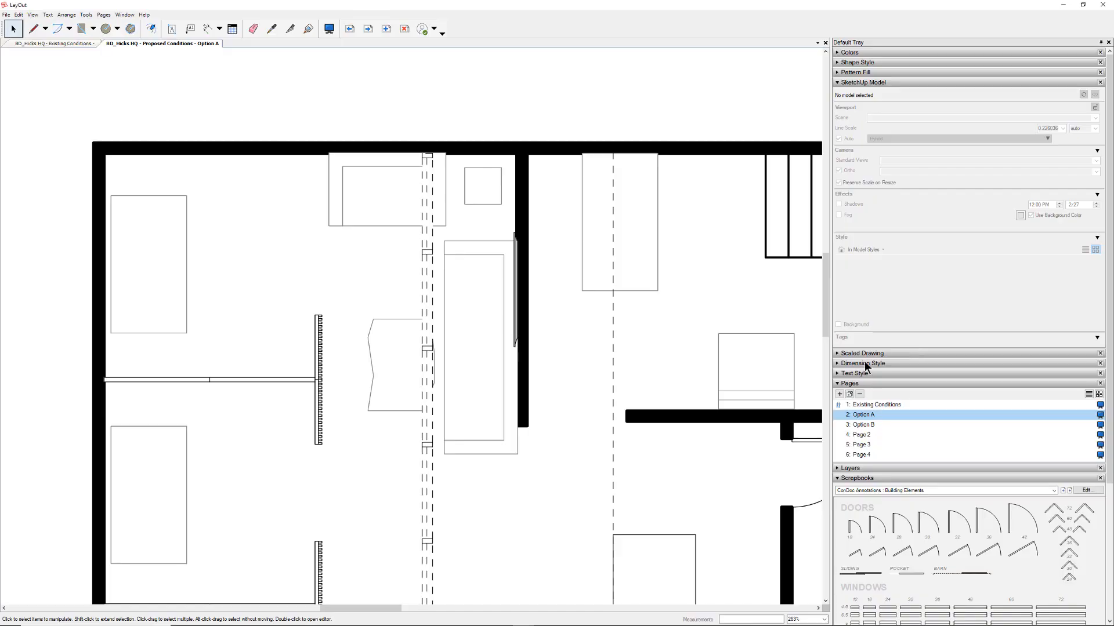
scroll(556, 272, "down", 3)
scroll(566, 110, "up", 4)
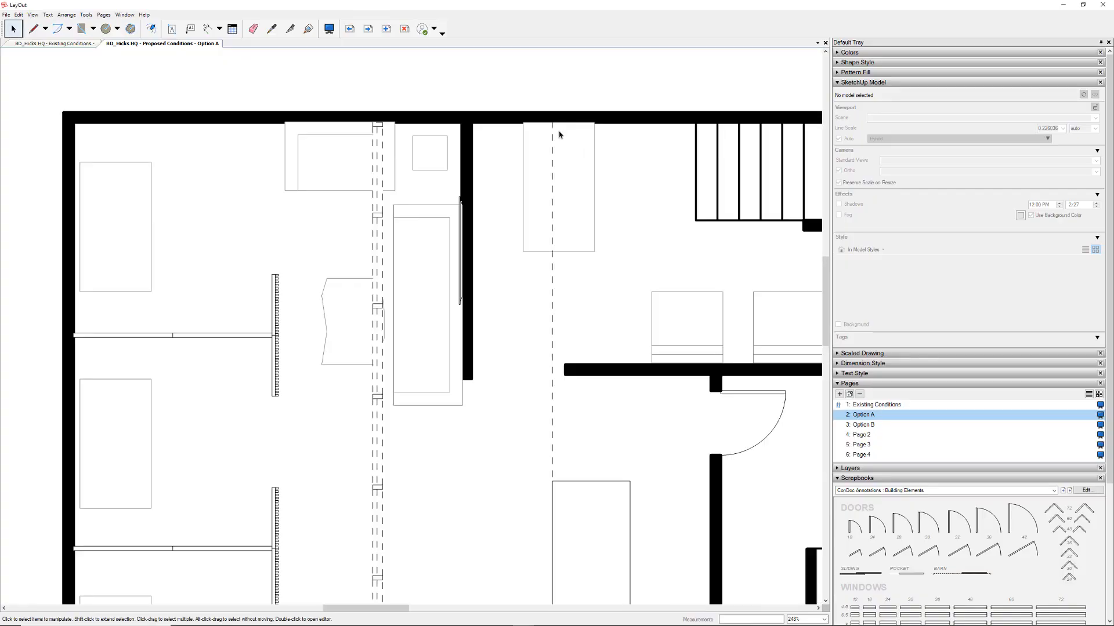
Switch to SketchUp, move the rectangular furniture block beside the stairs 3 inches away from the wall, and finish editing the group.
key("alt+Tab")
mouse_move(636, 367)
middle_mouse_down()
mouse_move(693, 419)
mouse_move(685, 550)
middle_mouse_up()
scroll(519, 323, "up", 3)
left_click(519, 323)
scroll(520, 300, "up", 5)
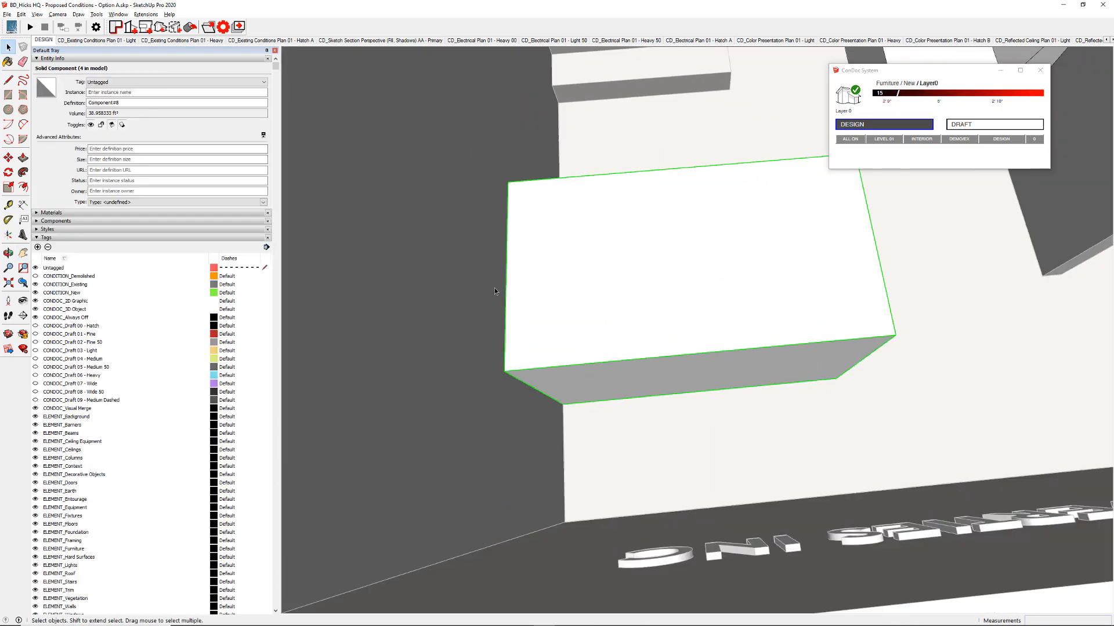
key("m")
left_click(542, 285)
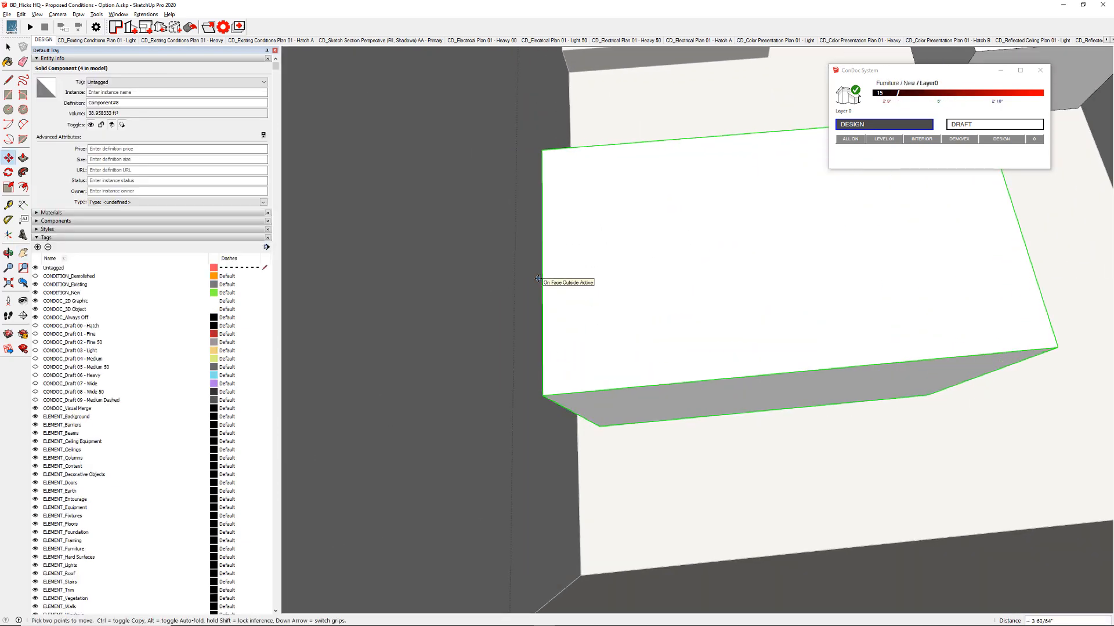
type("3")
key("Return")
key("space")
Switch to LayOut and look over the furniture spacing on the Option A floor plan.
key("alt+Tab")
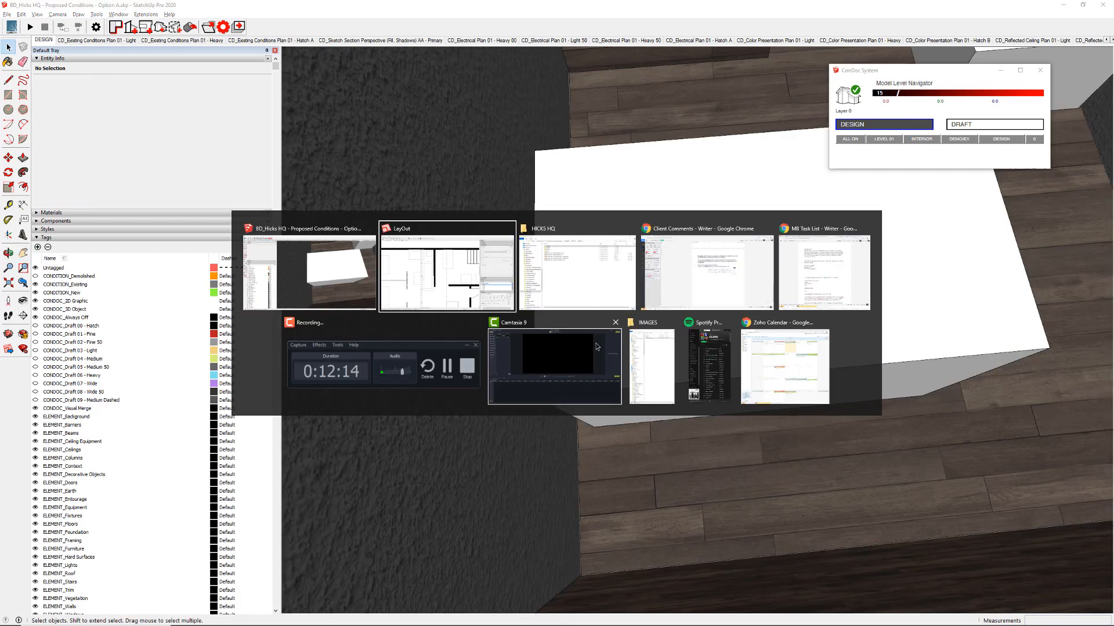
middle_click_drag(608, 287, 622, 249)
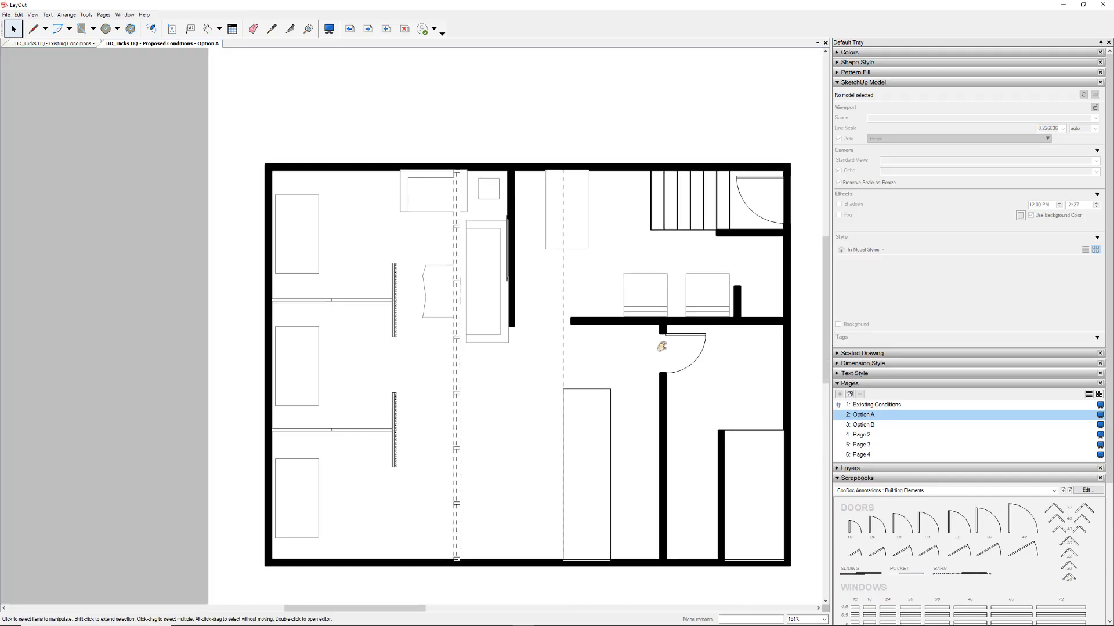
middle_click_drag(661, 347, 606, 299)
scroll(634, 228, "up", 1)
middle_click_drag(474, 416, 476, 379)
scroll(525, 333, "down", 3)
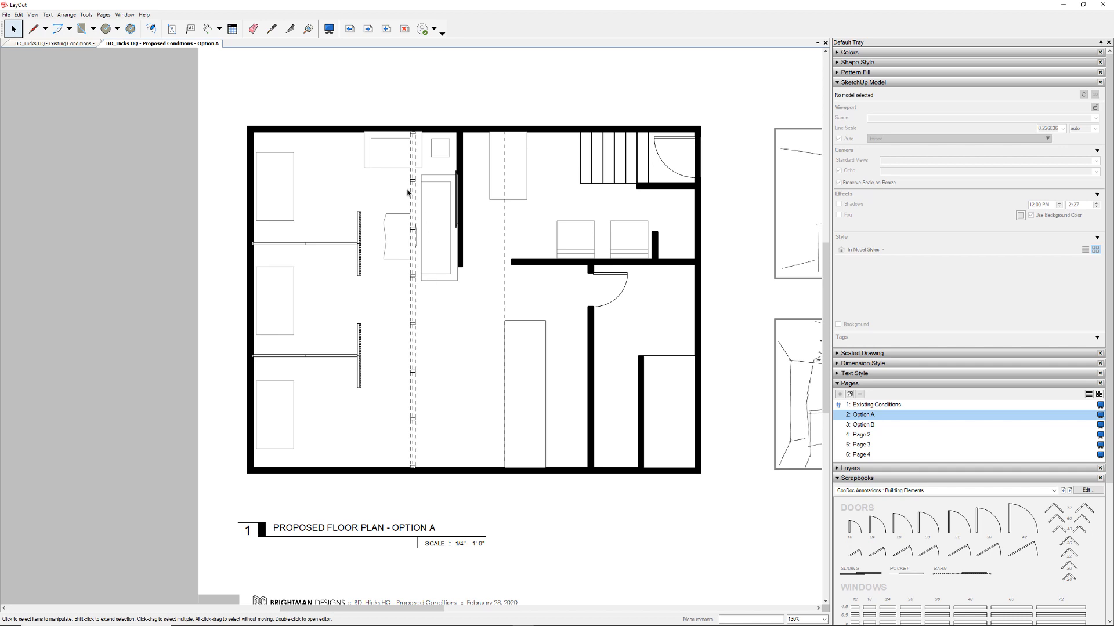
Return to SketchUp and open the new-furniture group for editing at the lounge corner.
key("alt+Tab")
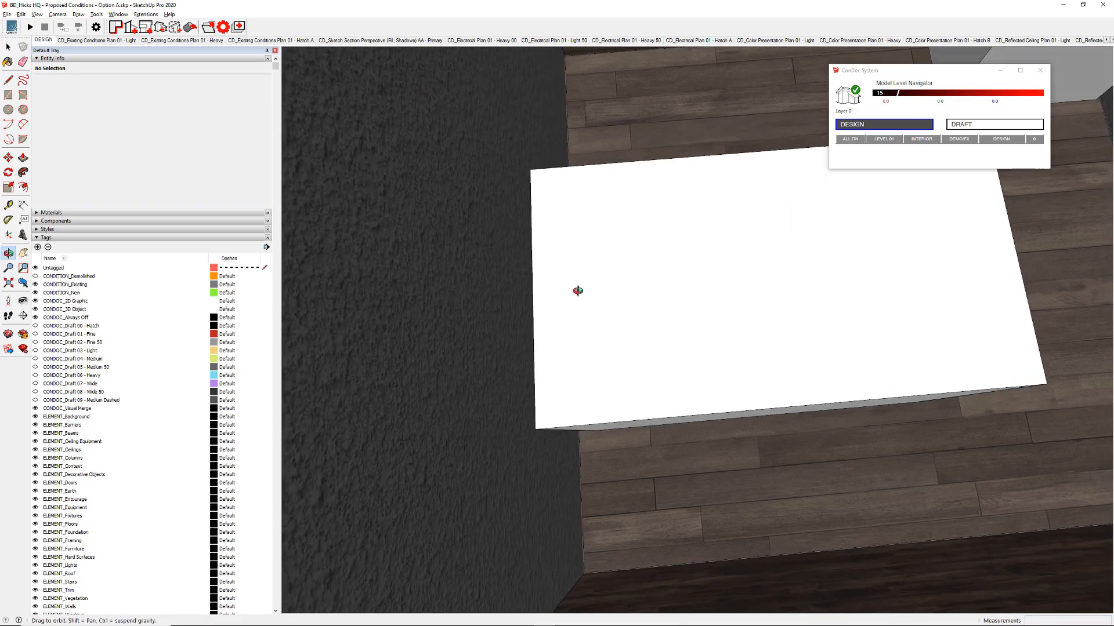
mouse_move(580, 293)
left_mouse_down()
mouse_move(673, 365)
mouse_move(717, 374)
left_mouse_up()
middle_click_drag(718, 374, 668, 372)
key("b")
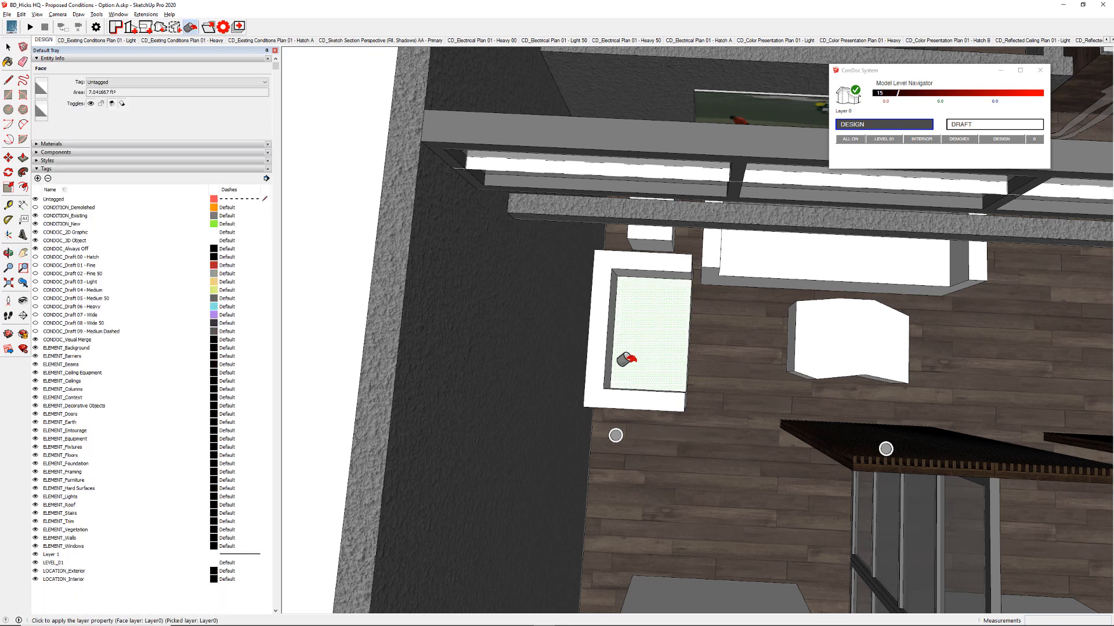
key("space")
double_click(632, 358)
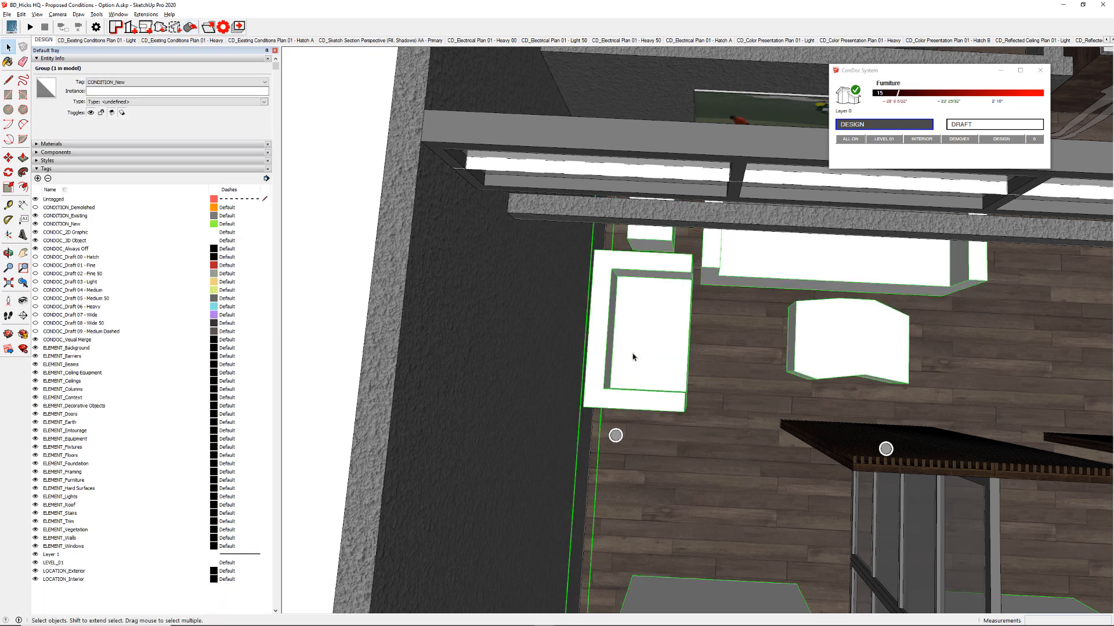
double_click(632, 358)
Move the armchair away from the small square side table in the lounge corner.
left_click(634, 359)
scroll(636, 360, "up", 2)
key("m")
left_click(640, 343)
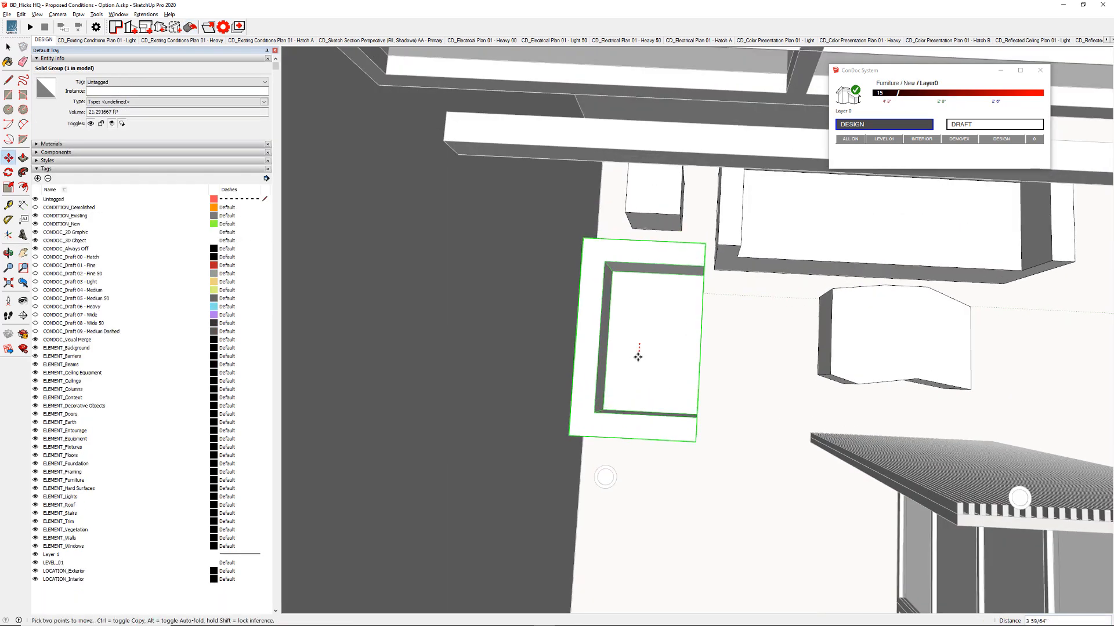
scroll(638, 358, "down", 2)
left_click(641, 383)
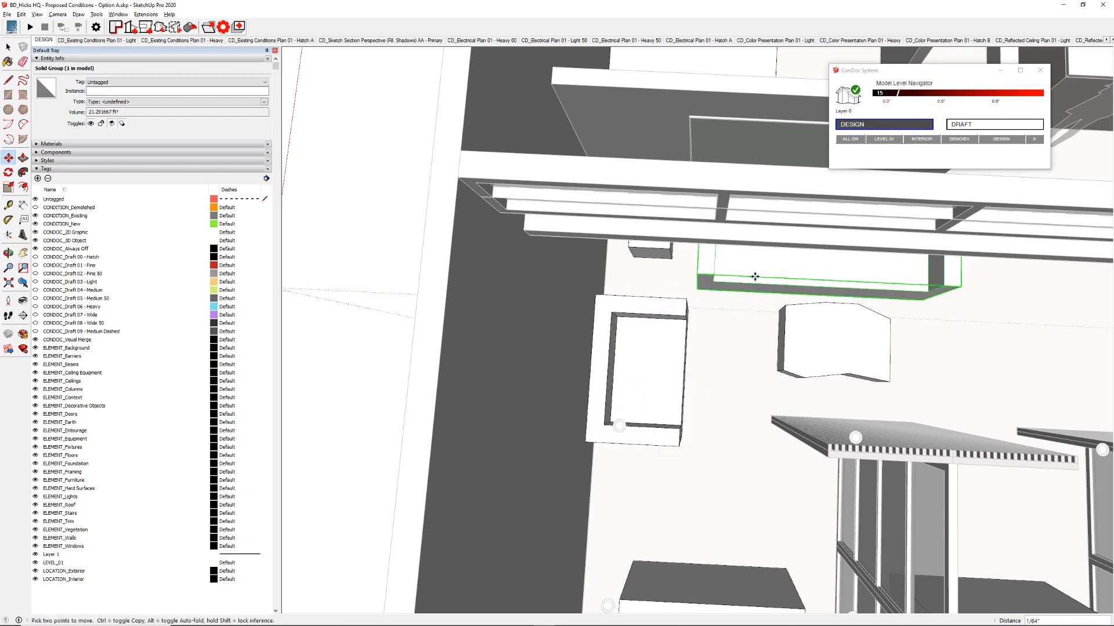
Try to shift the sofa slightly from its place along the wall.
left_click(754, 276)
middle_click_drag(733, 285, 972, 297)
scroll(758, 311, "up", 5)
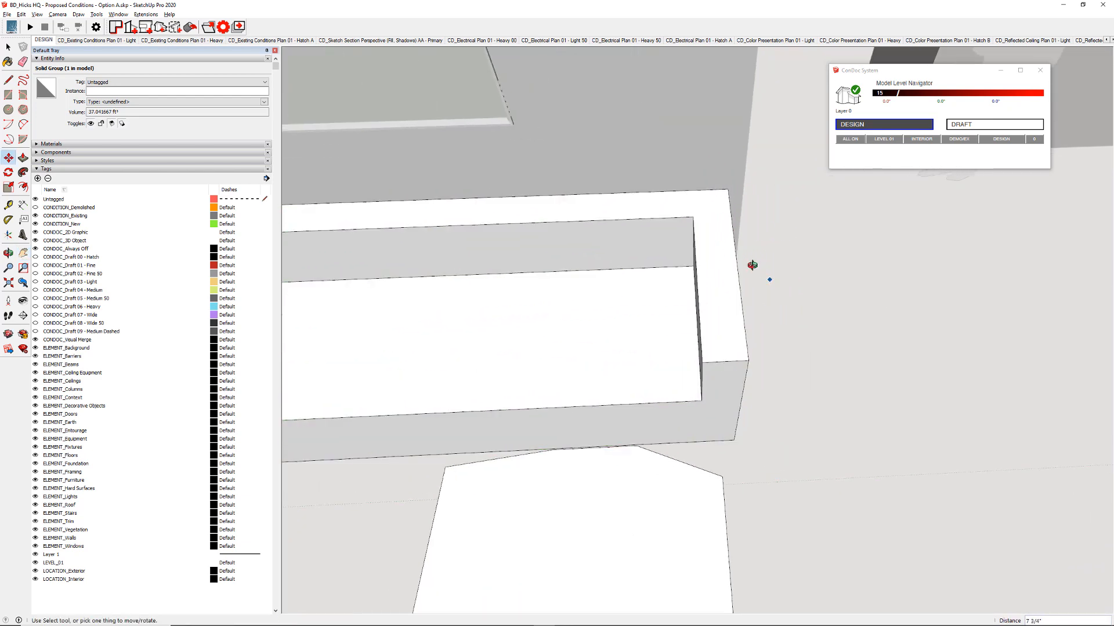
middle_click_drag(764, 269, 797, 331)
left_click(768, 331)
left_click(819, 335)
middle_click_drag(657, 319, 487, 283, "shift")
middle_click_drag(902, 374, 771, 347, "shift")
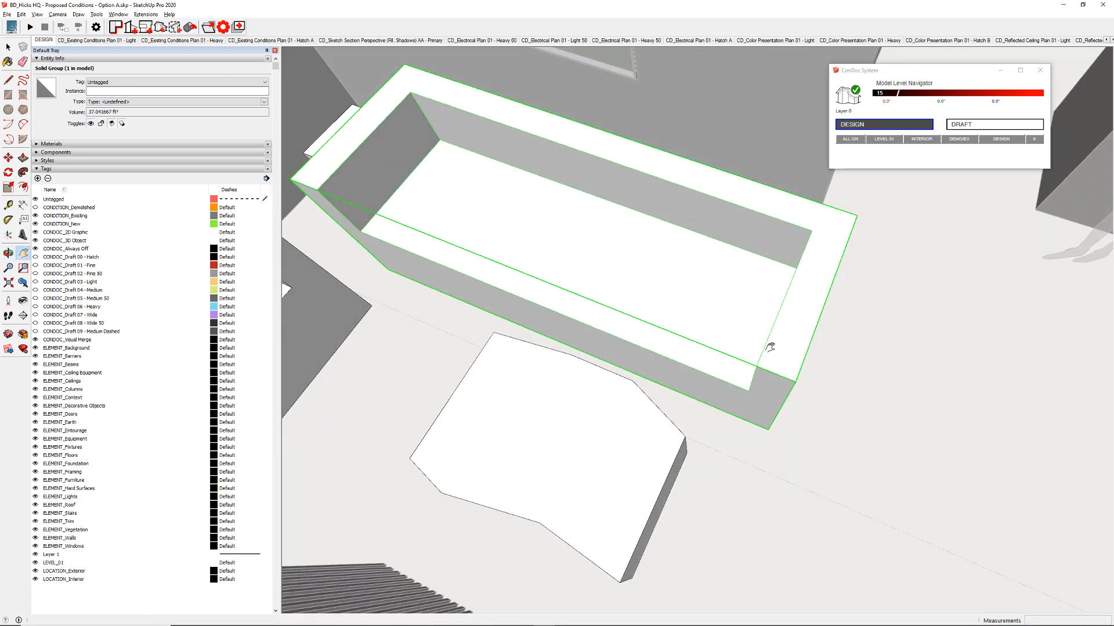
Undo the recent sofa and armchair moves.
scroll(770, 347, "down", 3)
key("ctrl+z")
key("ctrl+z")
key("ctrl+z")
key("ctrl+z")
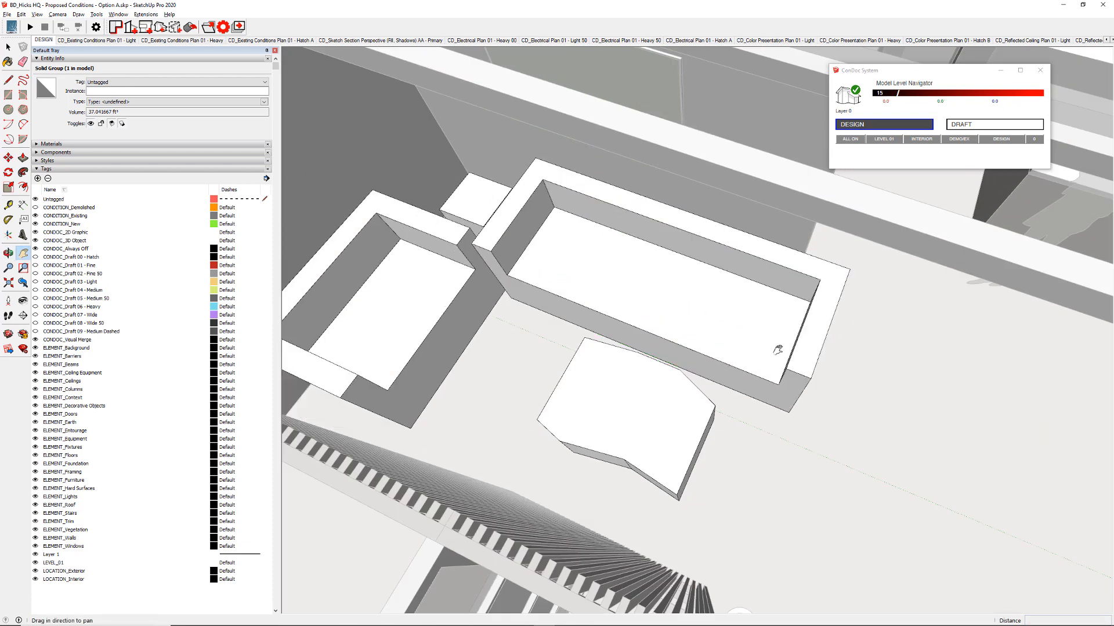
Move the armchair slightly away from the small side table and finish editing the furniture group.
middle_click_drag(776, 348, 793, 444)
scroll(649, 348, "up", 3)
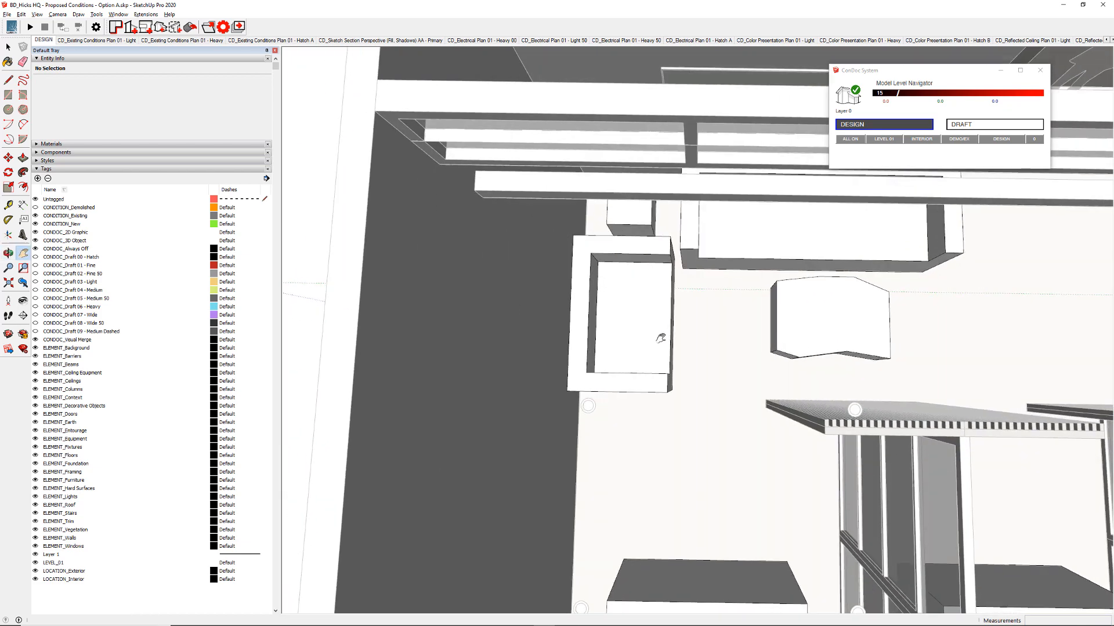
key("m")
left_click(659, 326)
left_click(657, 357)
scroll(704, 360, "down", 2)
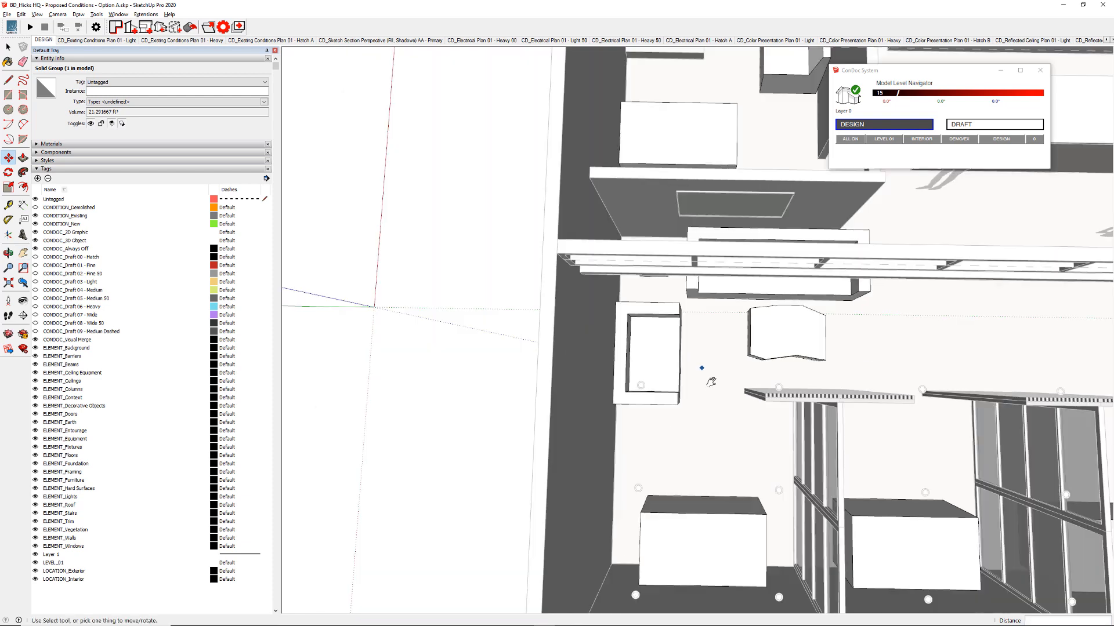
key("space")
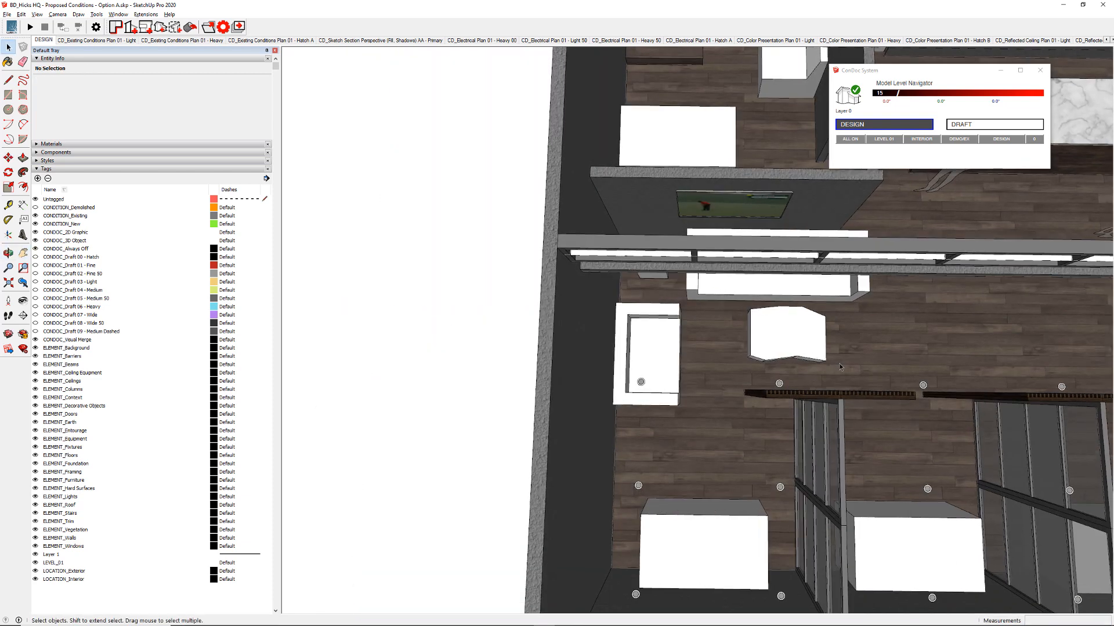
Switch back to LayOut and view the whole Option A sheet with its floor plan and perspectives.
key("alt+Tab")
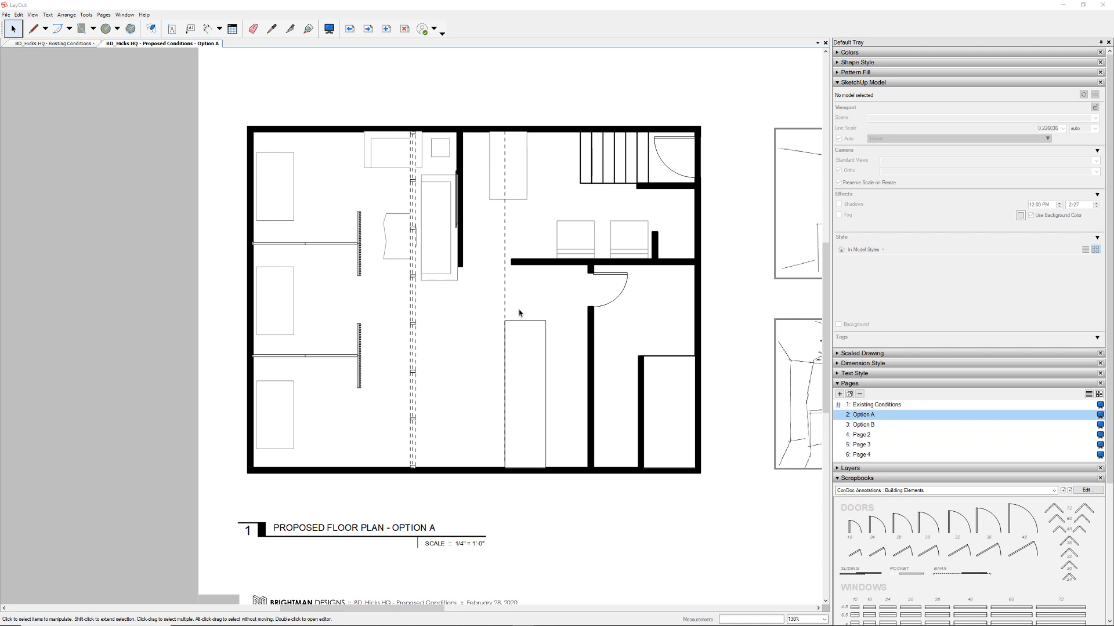
key("alt+Tab")
key("alt+Tab")
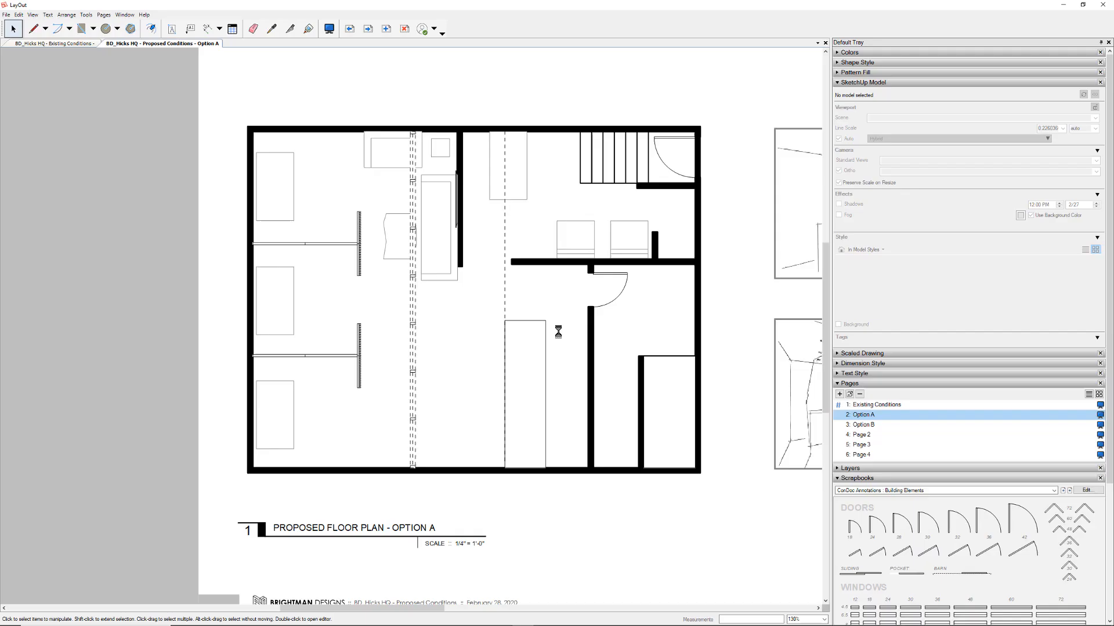
scroll(546, 235, "down", 3)
scroll(546, 235, "up", 1)
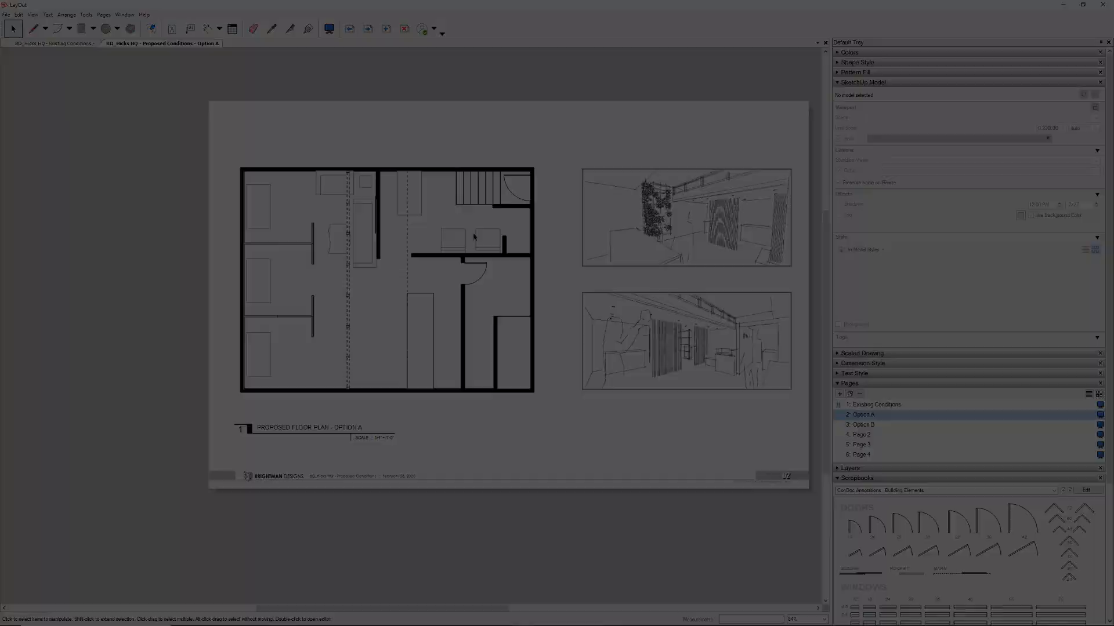